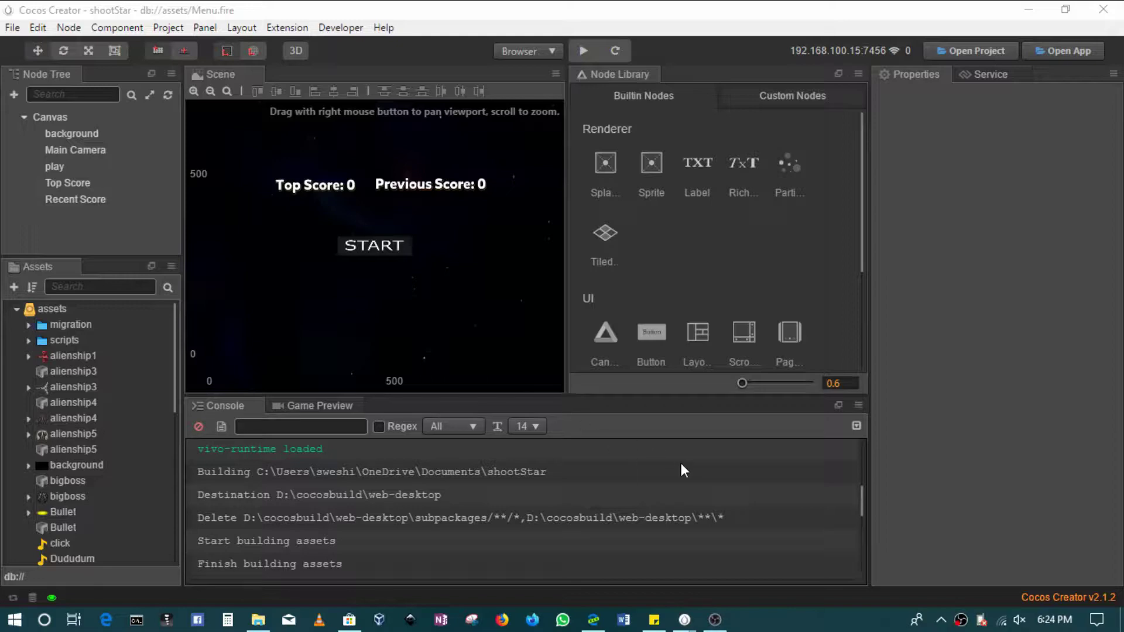
- Bring the Facebook for Developers site to the front and select its address
click(592, 620)
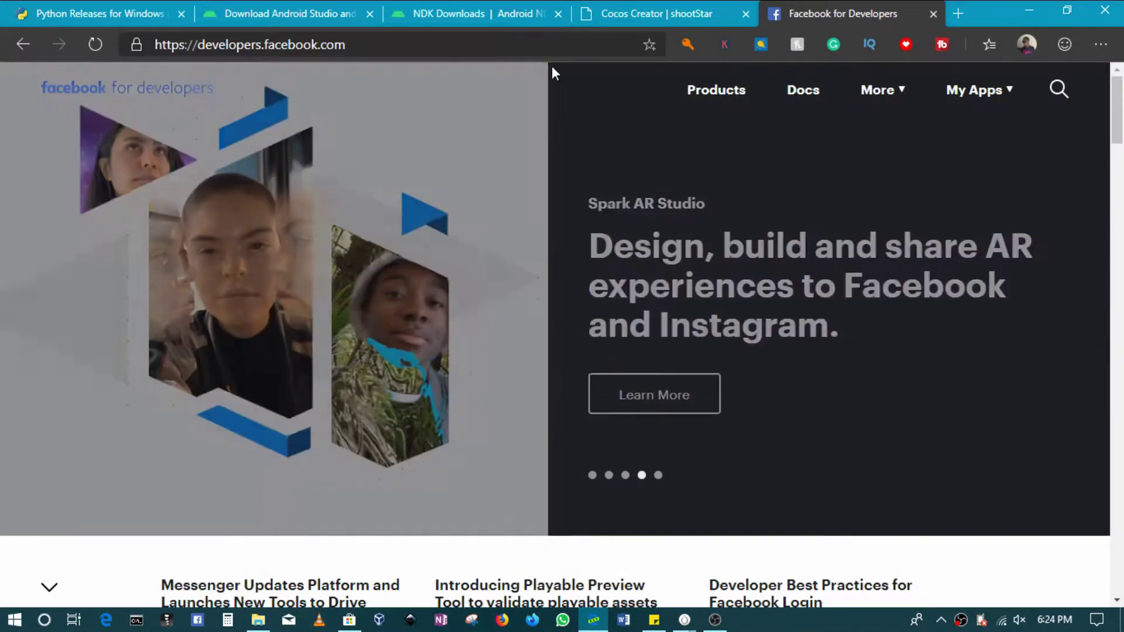
click(108, 47)
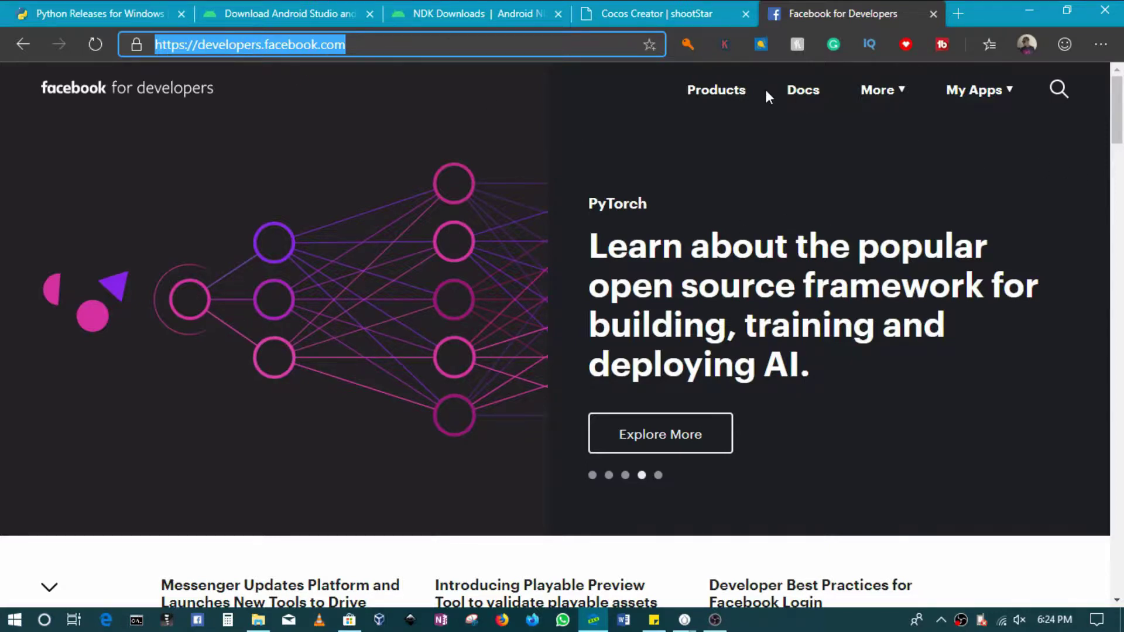
click(357, 47)
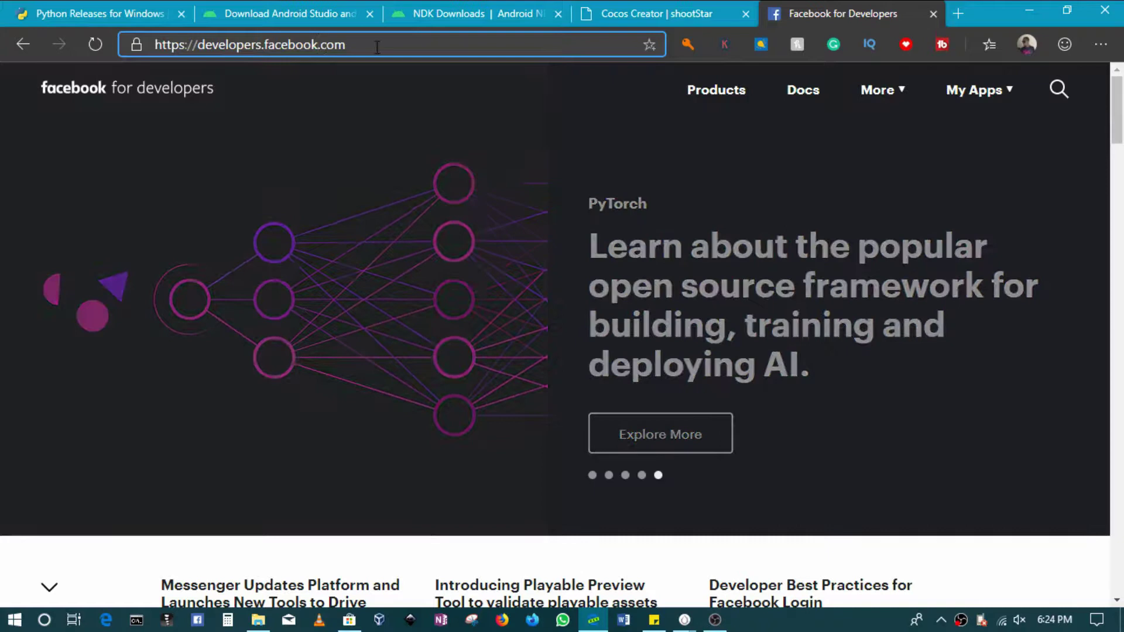
drag(377, 47, 163, 46)
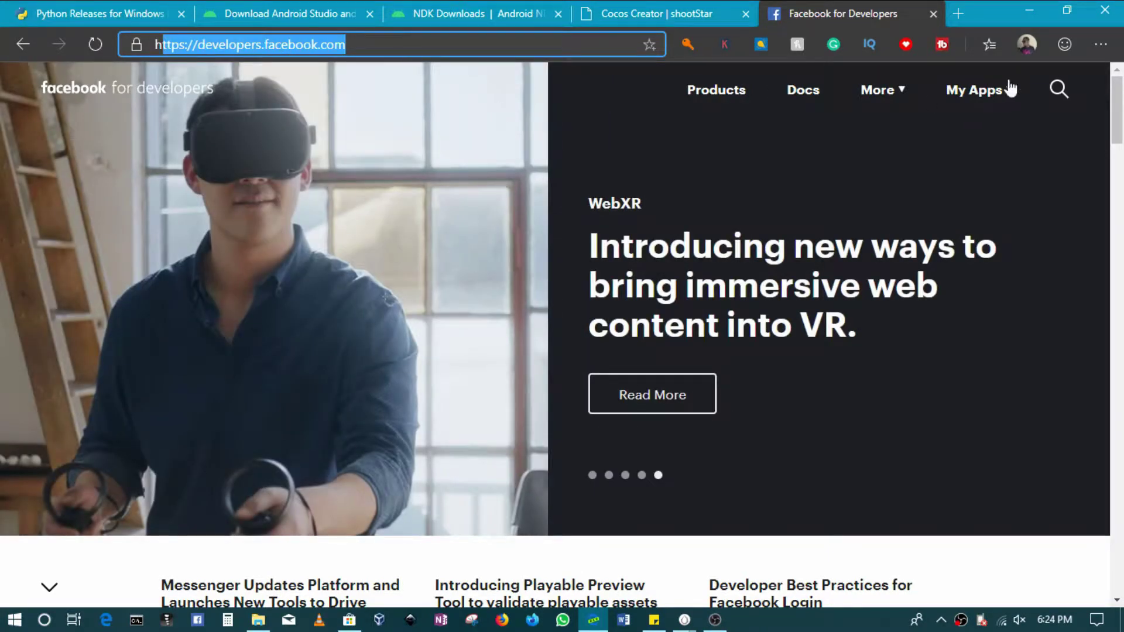
- Create a new app with display name shootStar and pass the reCAPTCHA check
click(1002, 91)
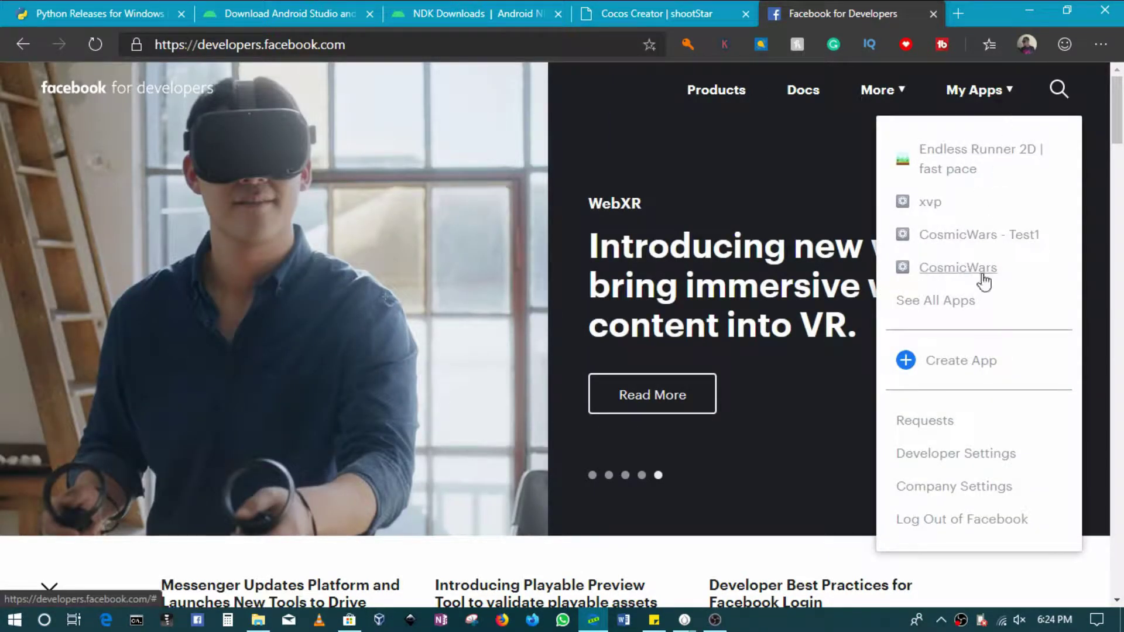
click(952, 360)
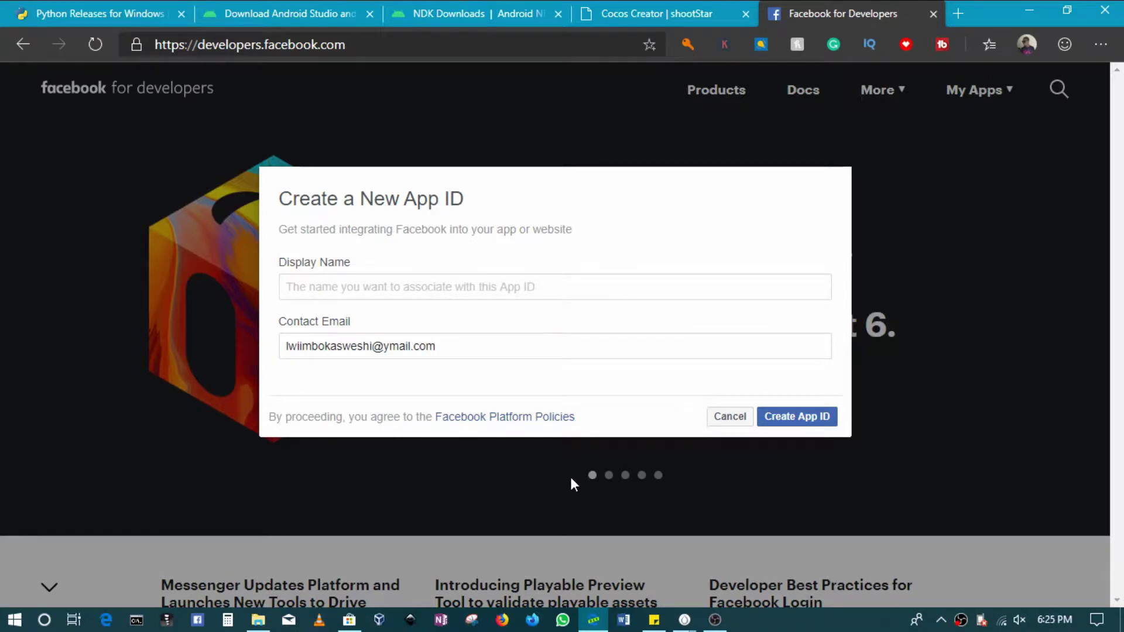
text(s)
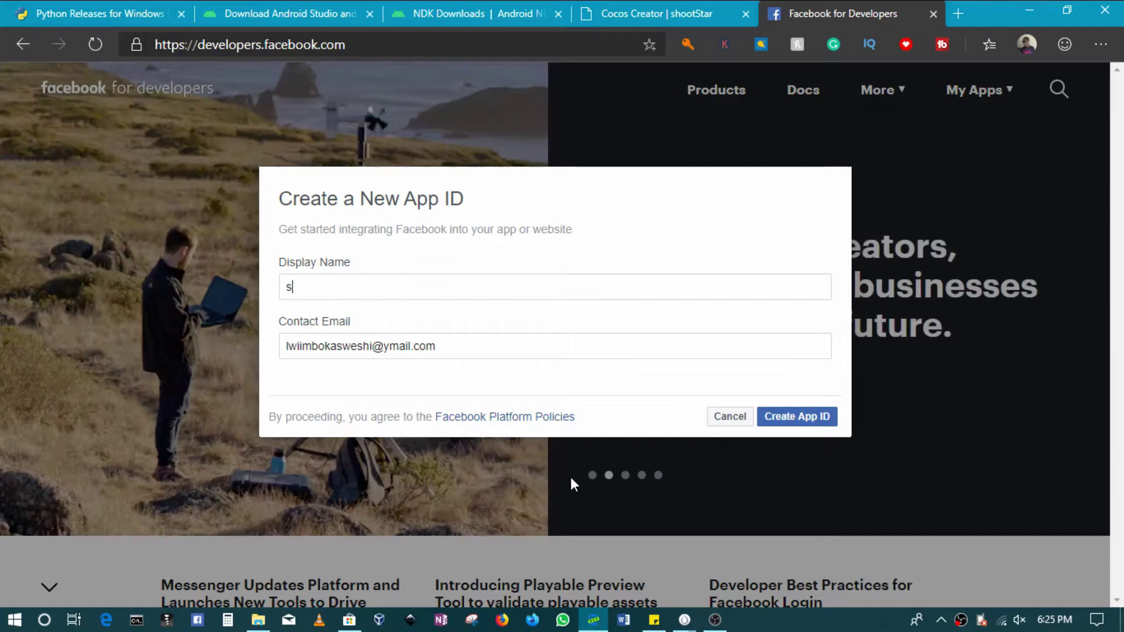
text(hootStar)
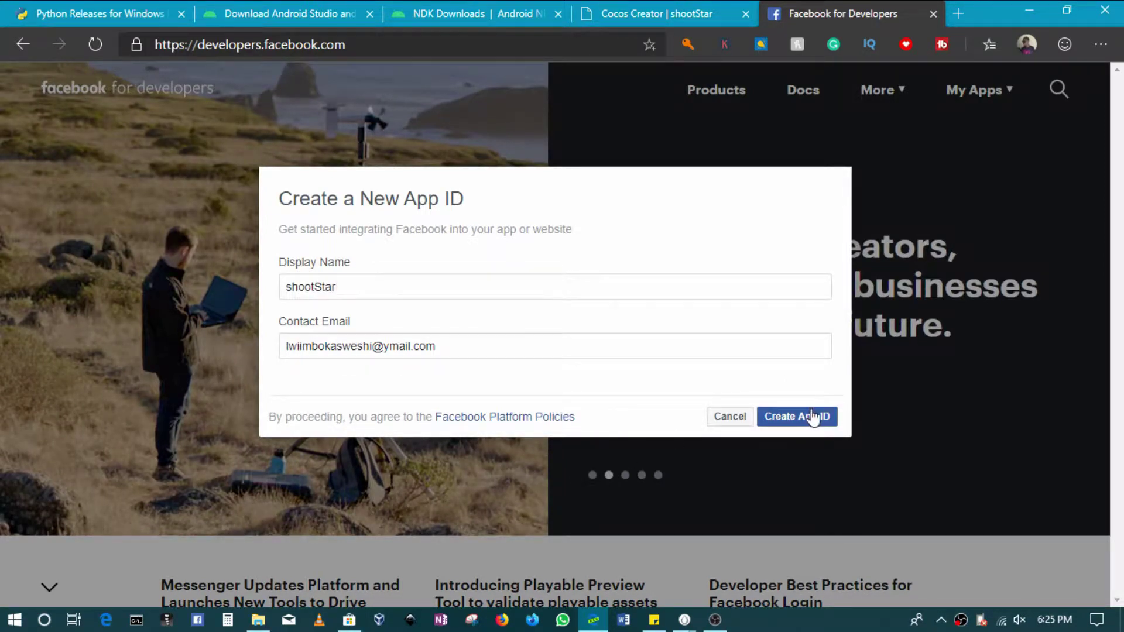
click(814, 416)
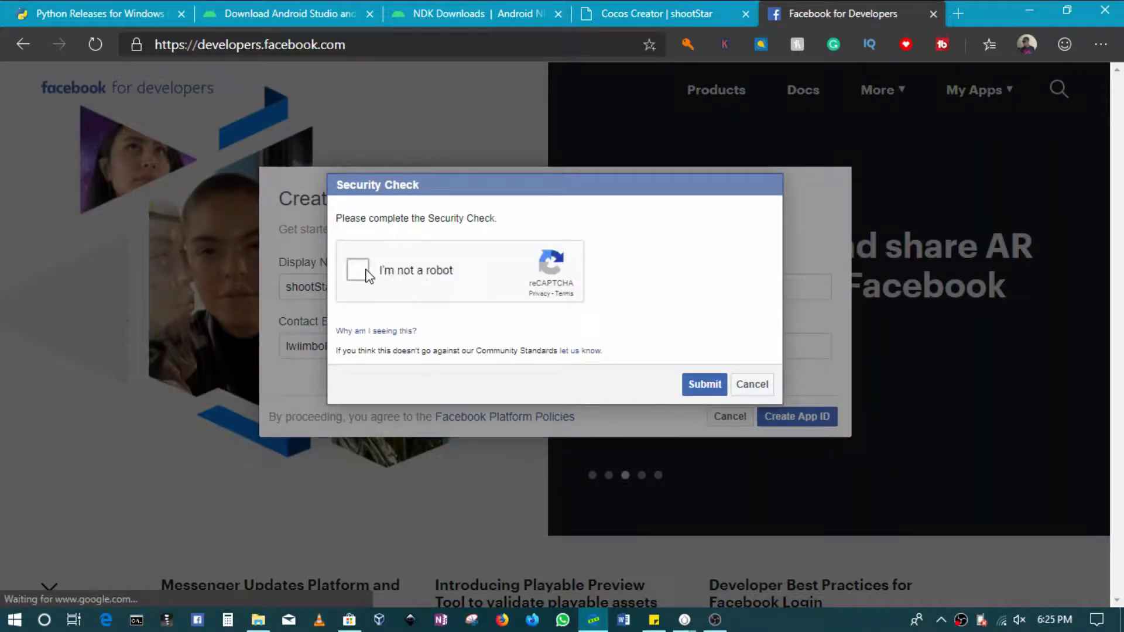
click(419, 284)
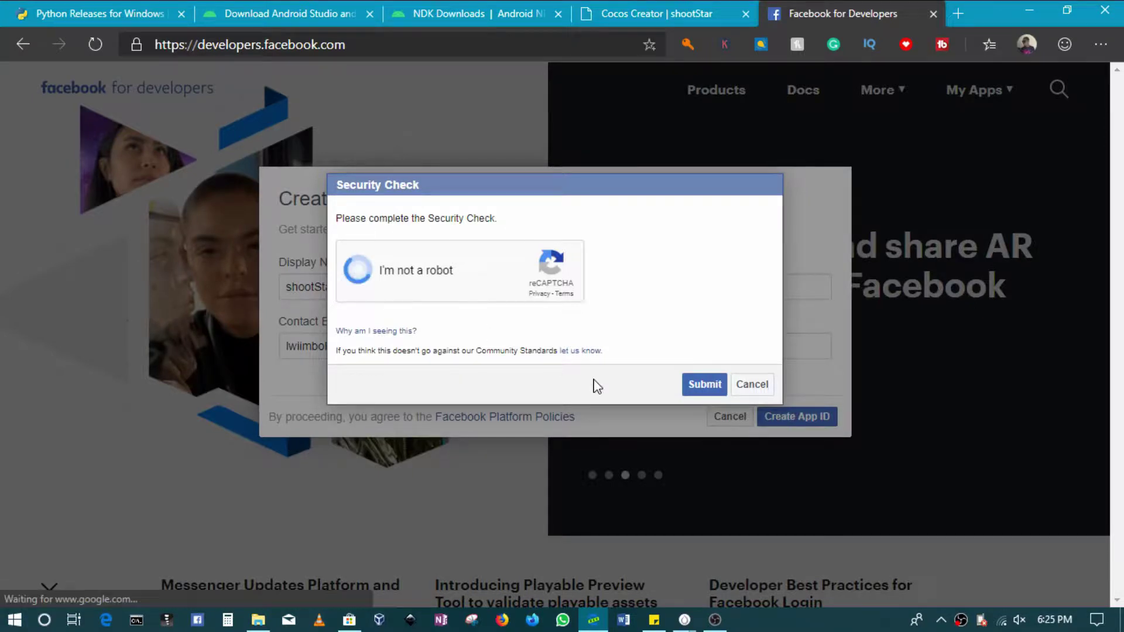
click(702, 384)
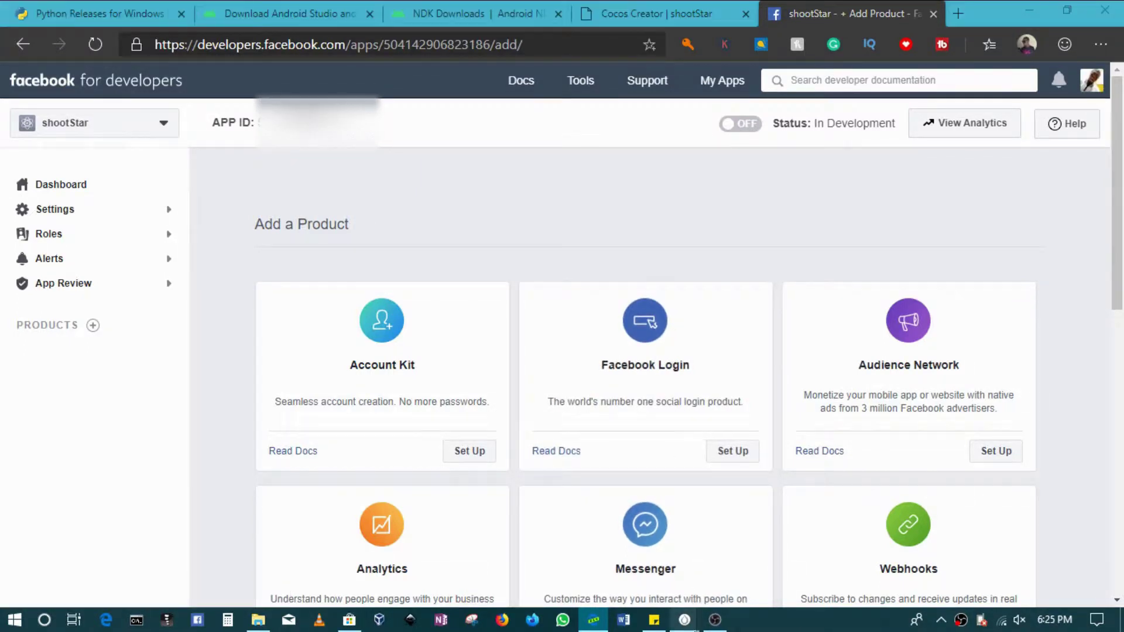
- In Cocos Creator, open the Service page of Project Settings
mouse_move(684, 619)
click(683, 589)
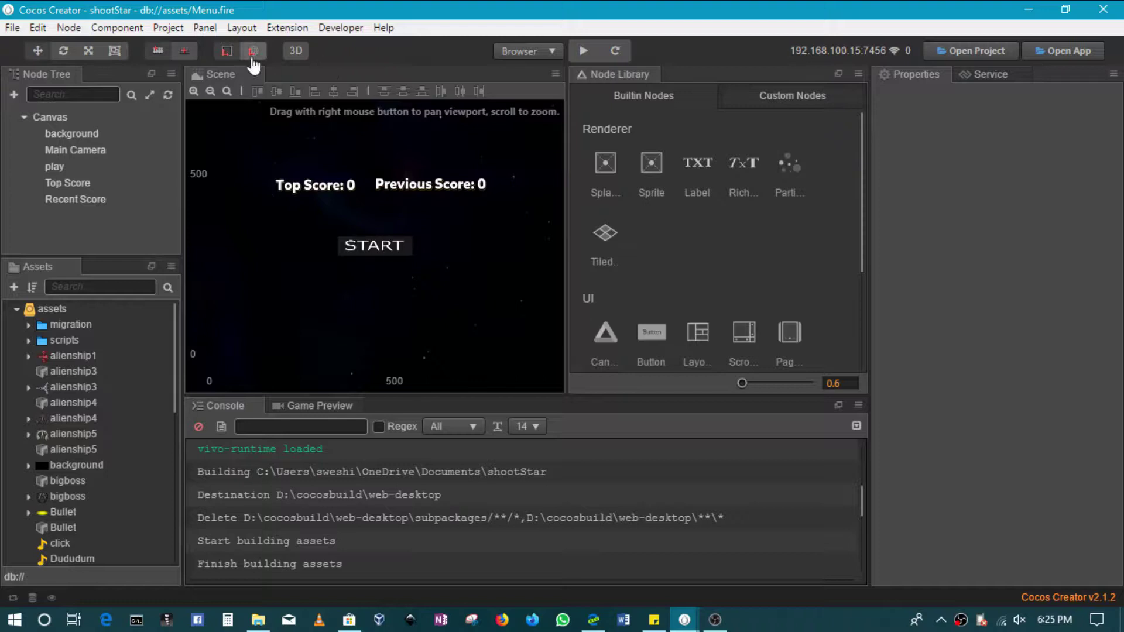
click(177, 29)
click(206, 106)
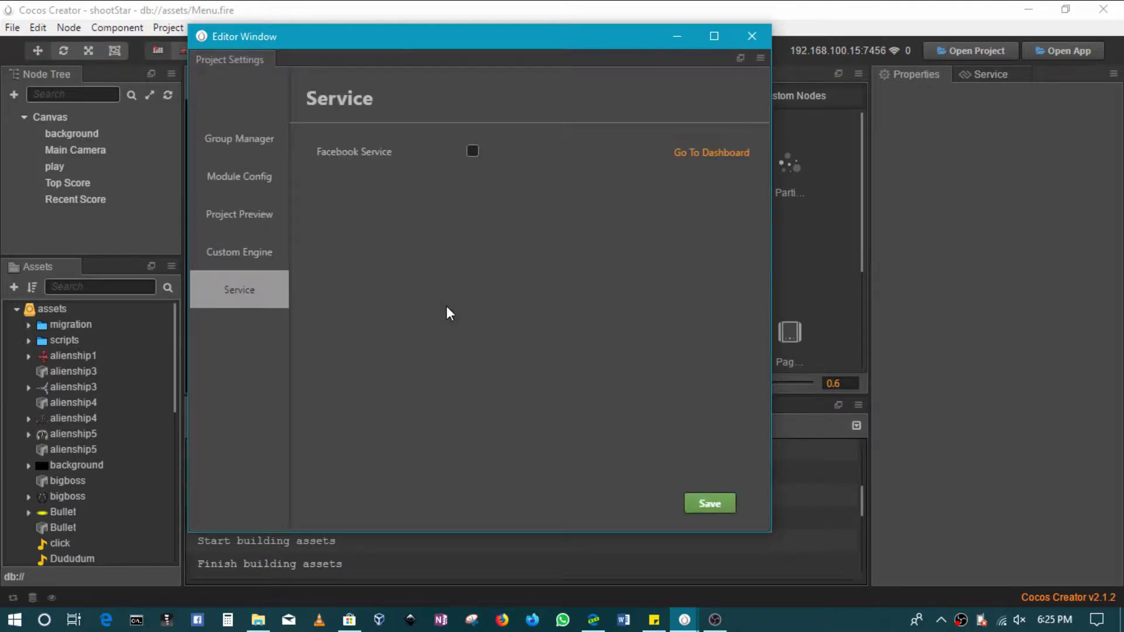
click(257, 138)
click(249, 301)
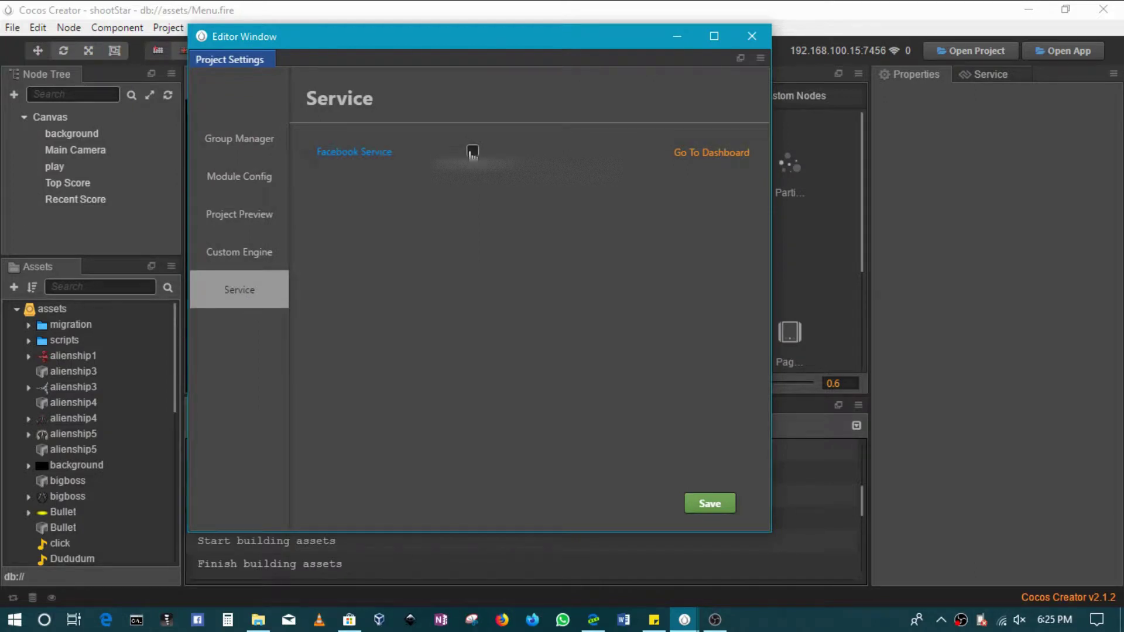
- Tick Facebook Service, Facebook Live Video and Facebook Audience Network, then save
click(473, 151)
click(527, 173)
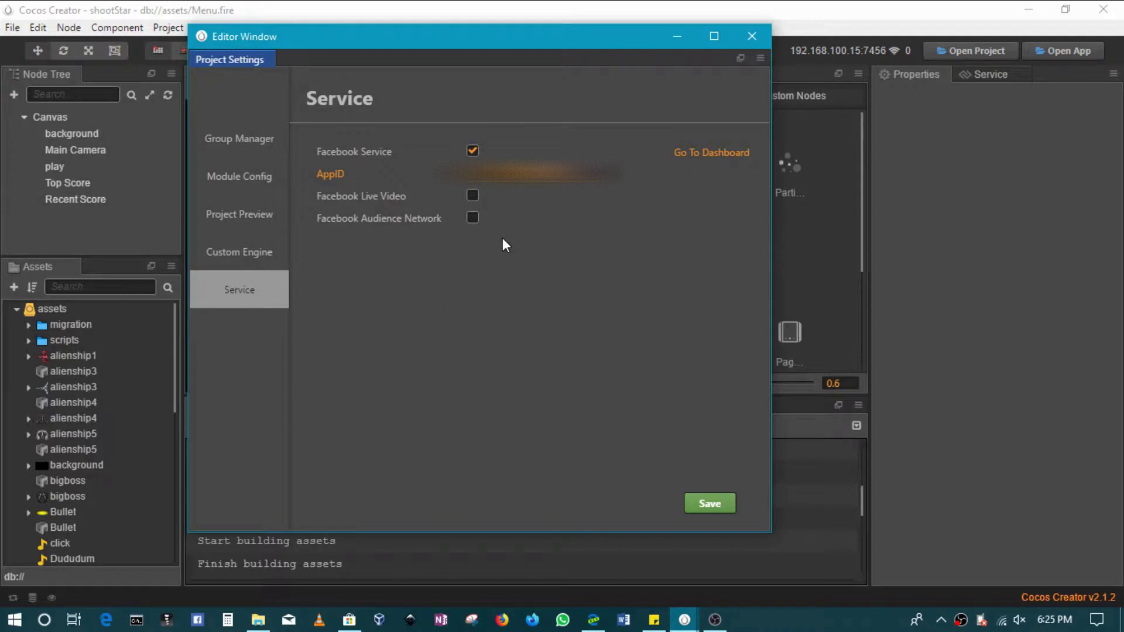
click(473, 197)
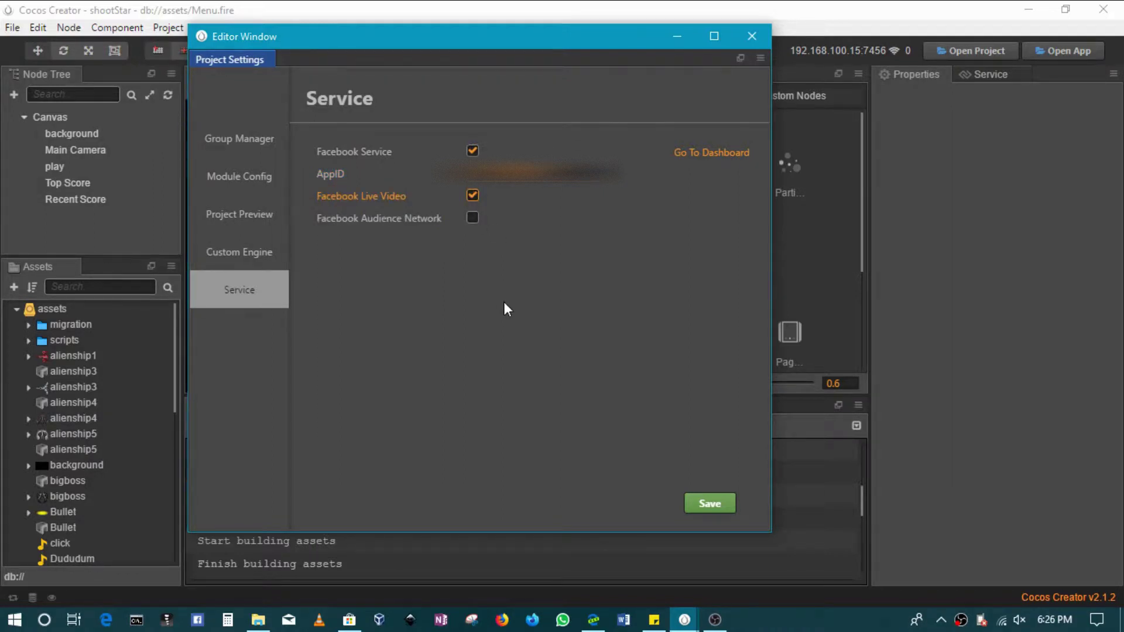
click(473, 219)
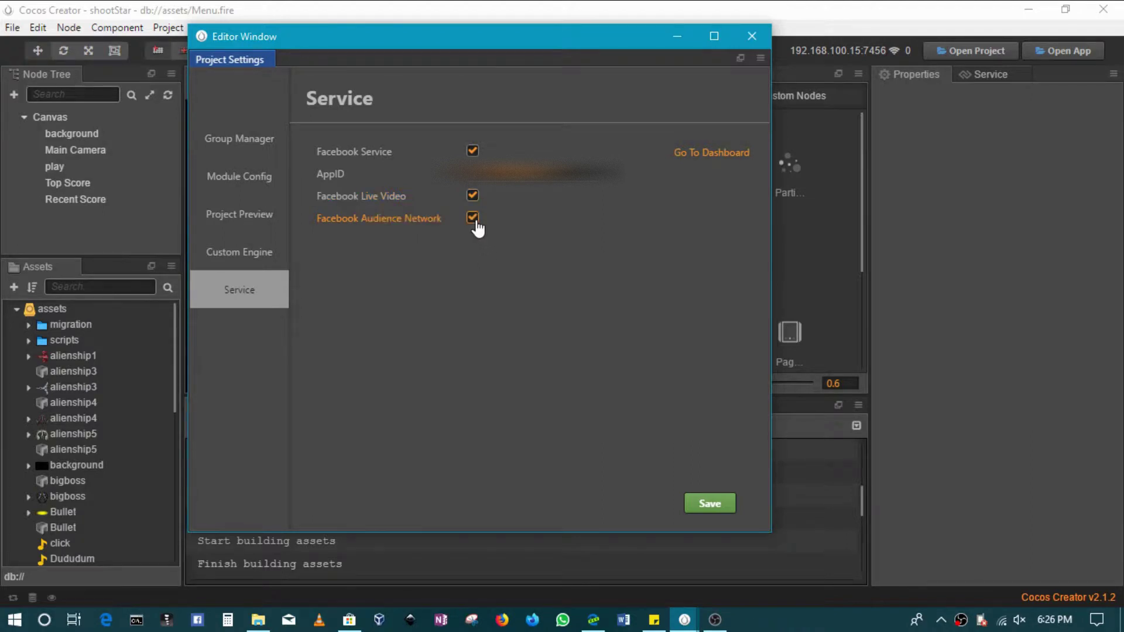
click(710, 507)
- Close Project Settings and set the build platform to Facebook Instant Games, path D:\cocosbuild
click(752, 36)
click(177, 29)
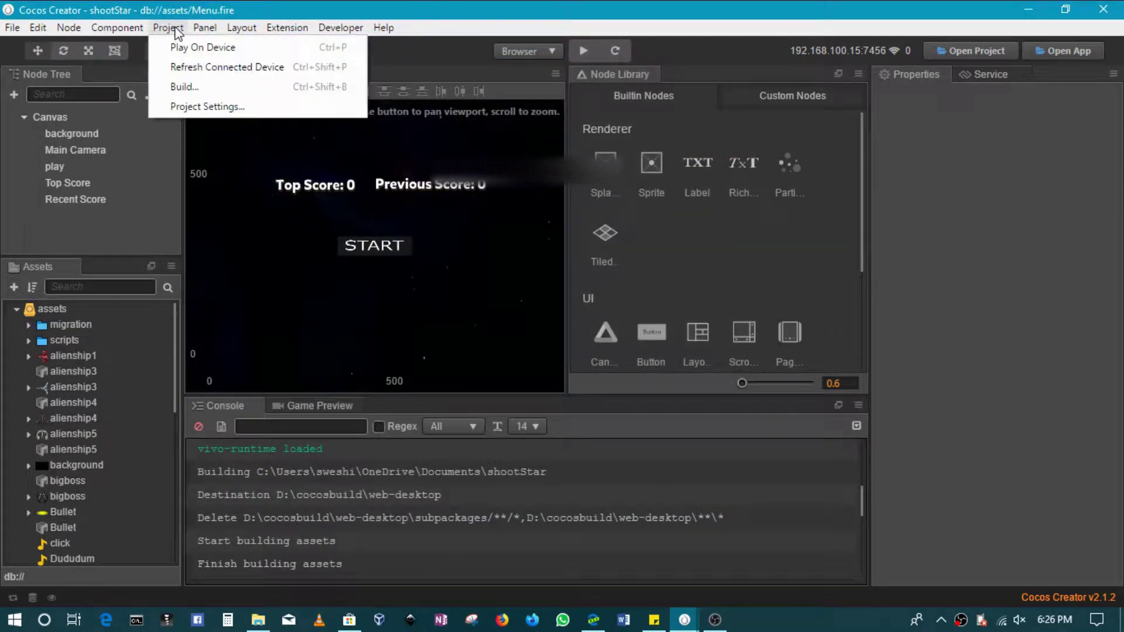
click(194, 80)
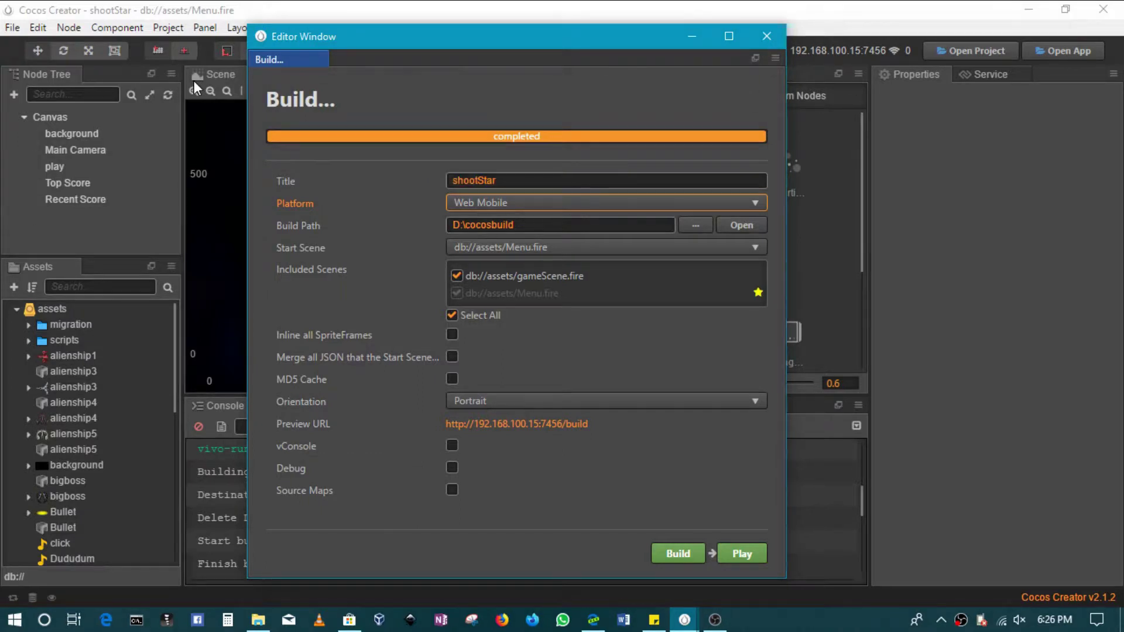
click(459, 209)
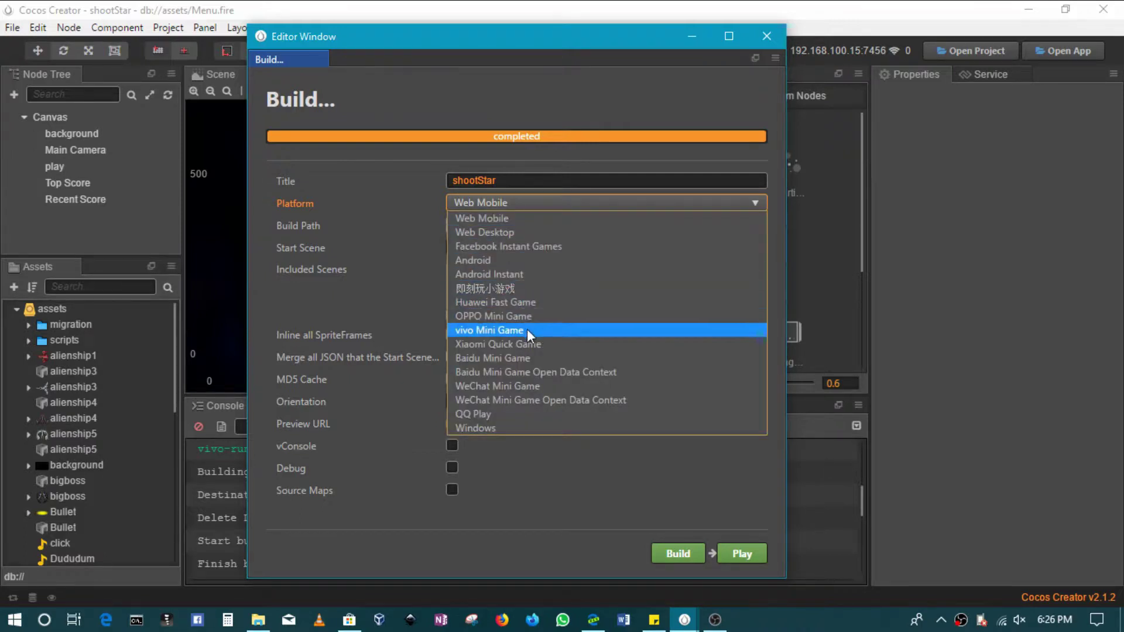
click(528, 249)
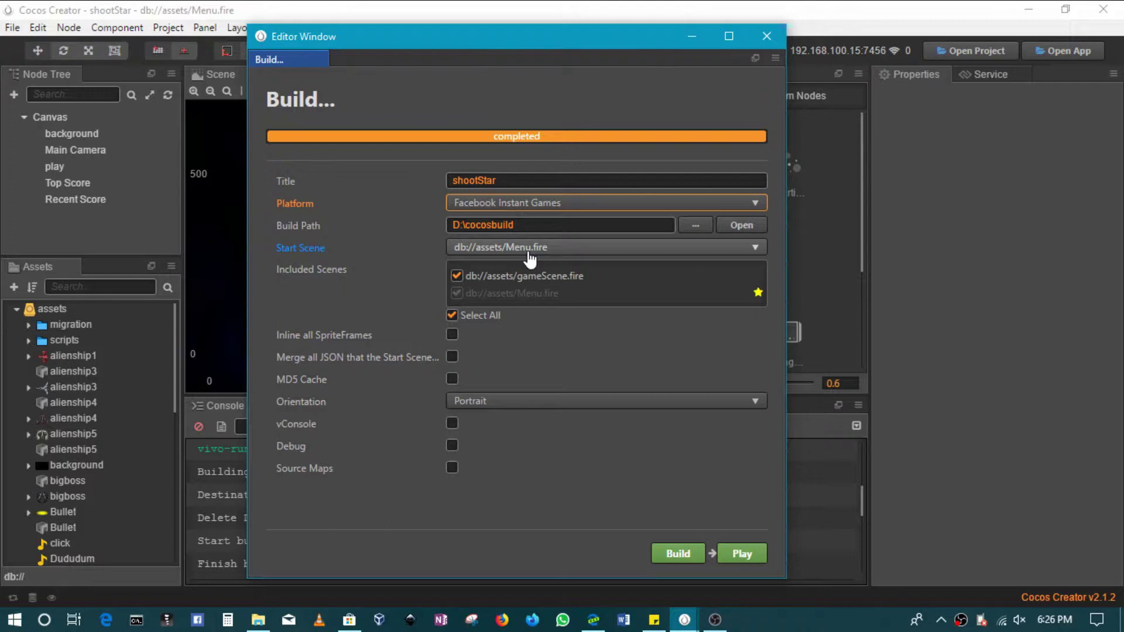
click(527, 226)
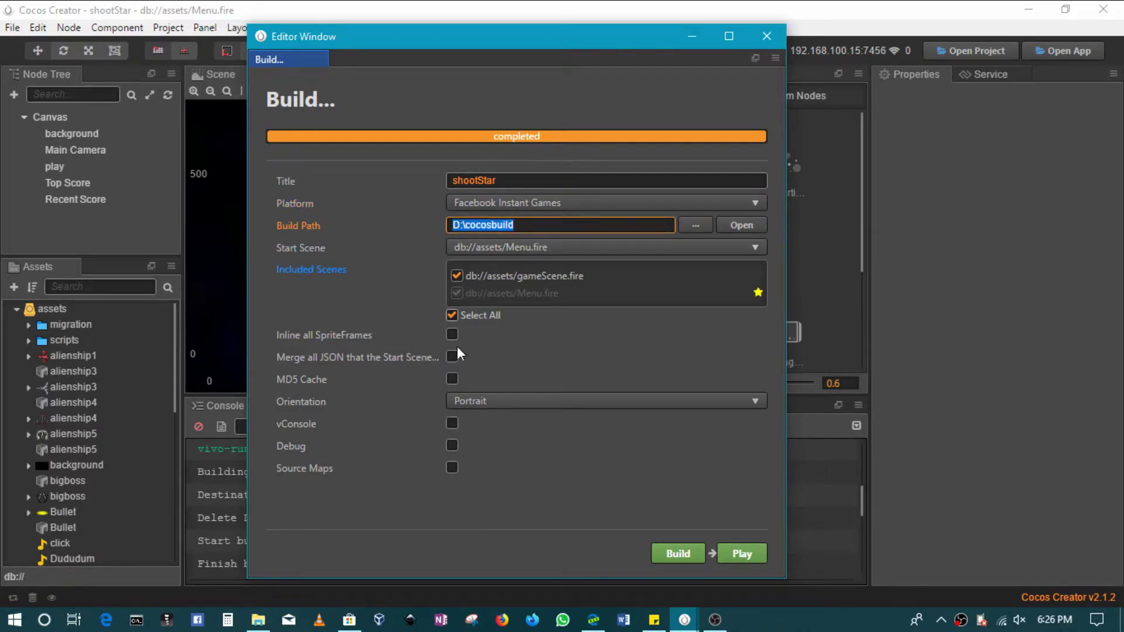
click(258, 620)
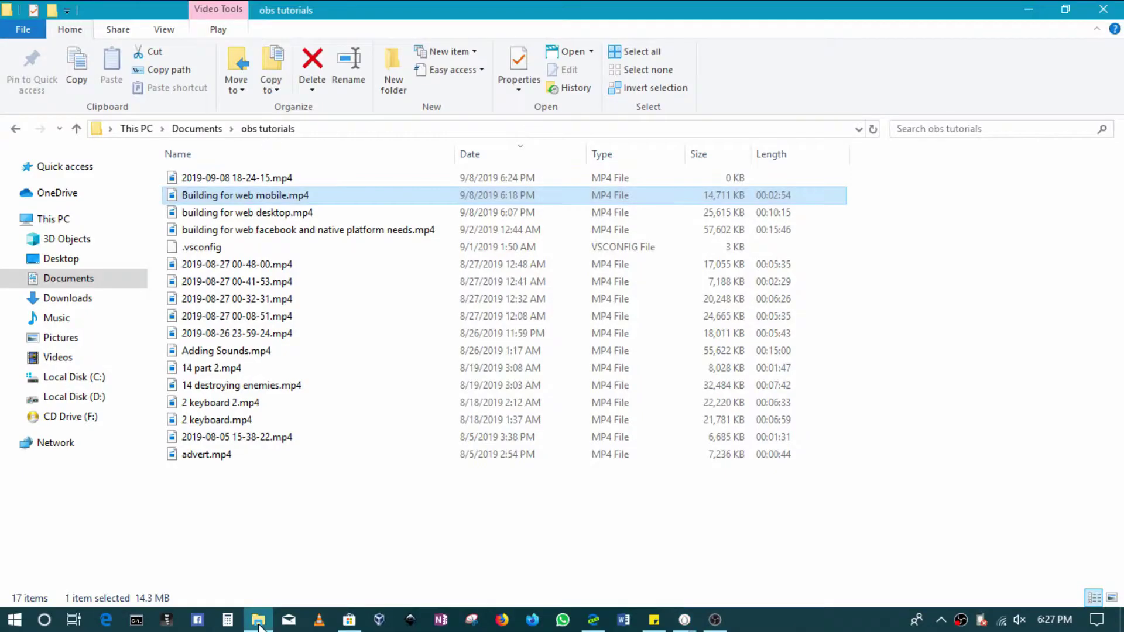
- Locate the cocosbuild folder on Local Disk (D:), then minimize File Explorer
click(88, 399)
click(232, 372)
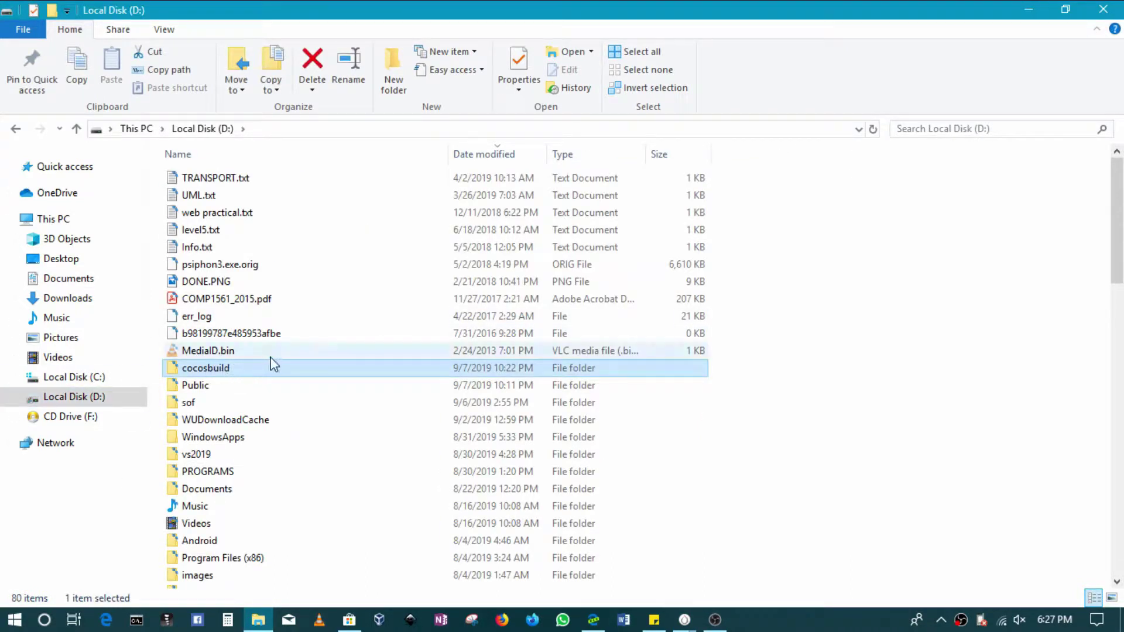
click(1017, 3)
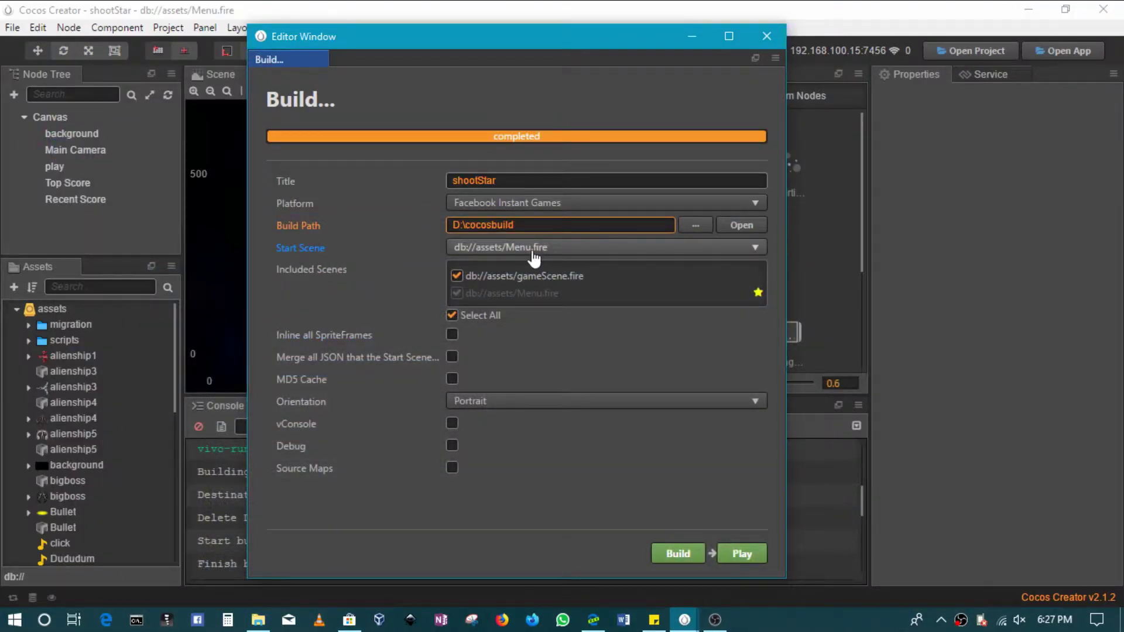
- Keep Menu.fire as start scene, toggle inlined SpriteFrames, set Landscape orientation, and build
click(534, 249)
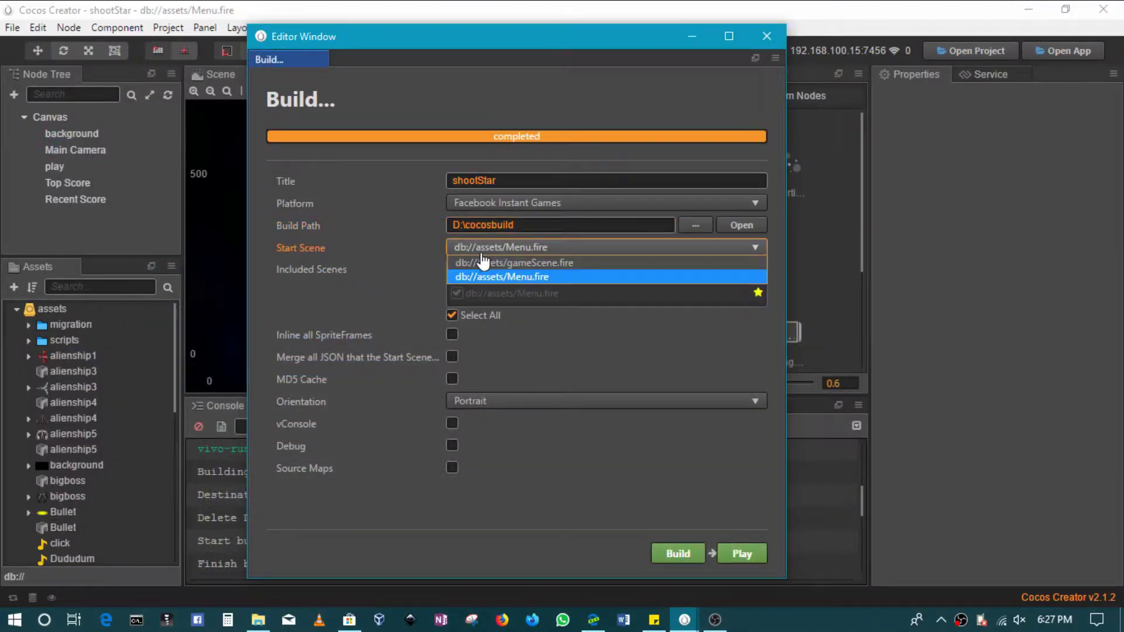
click(508, 277)
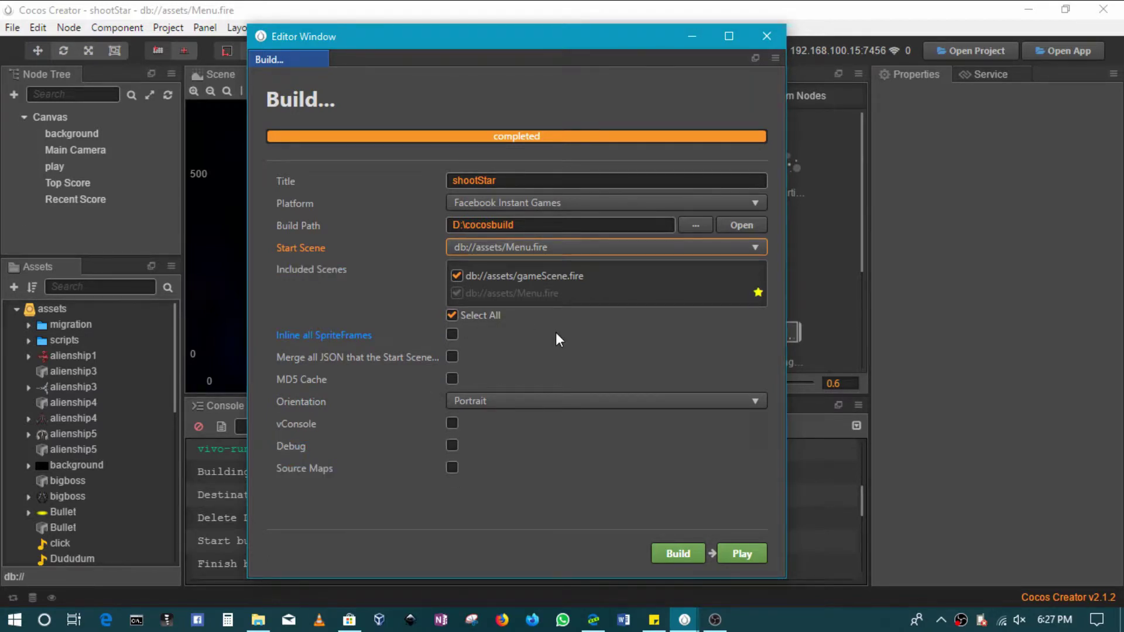
click(451, 336)
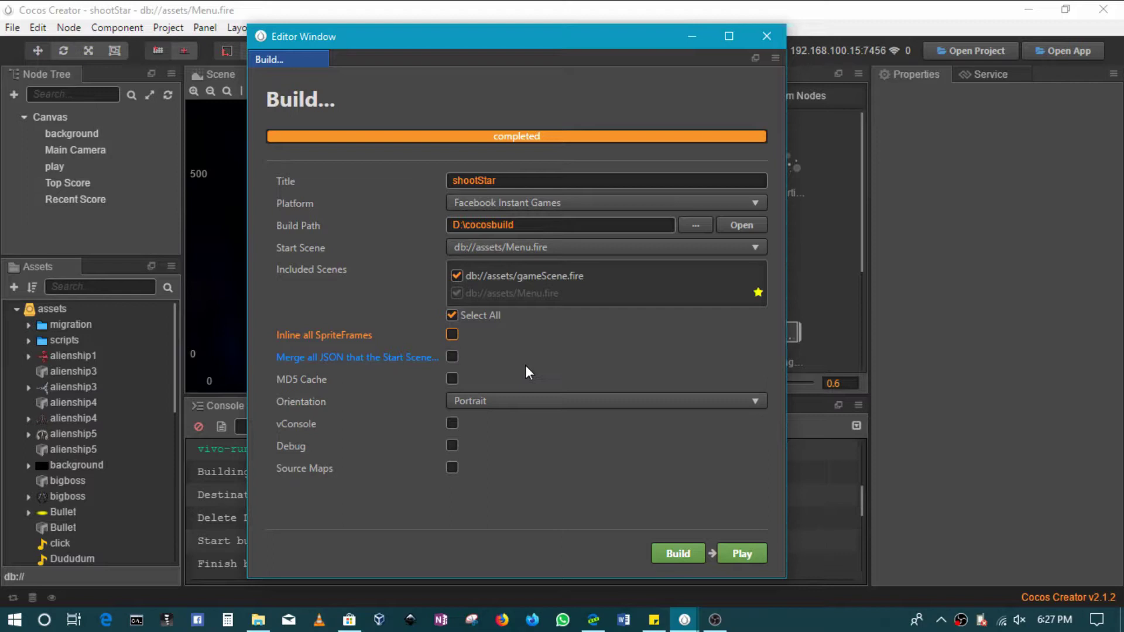
click(532, 404)
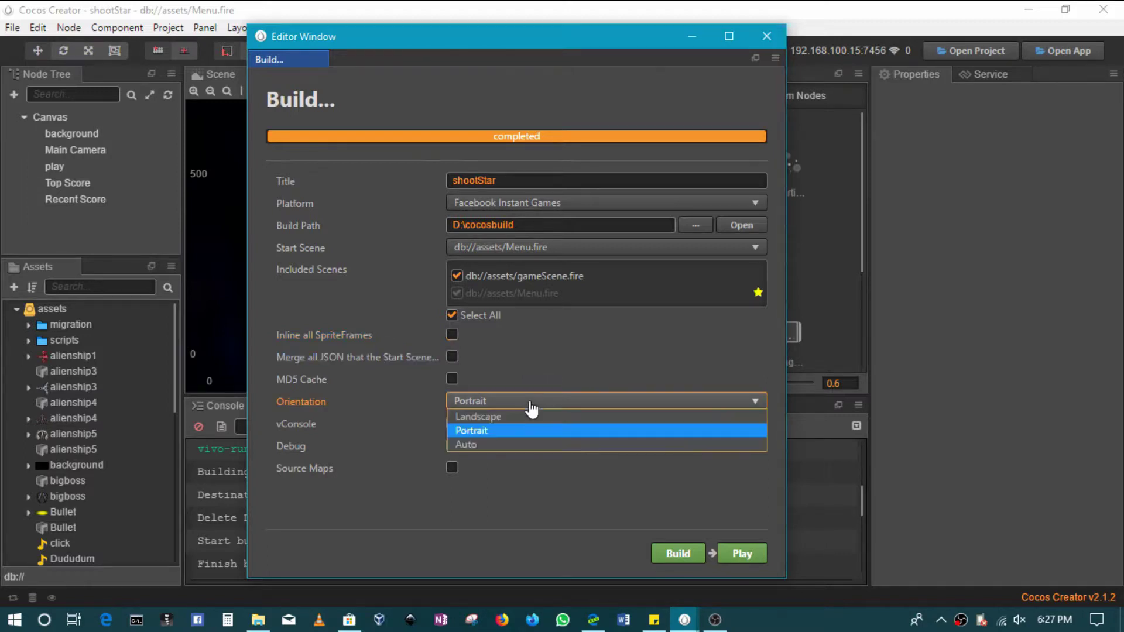
click(531, 404)
click(531, 404)
click(531, 404)
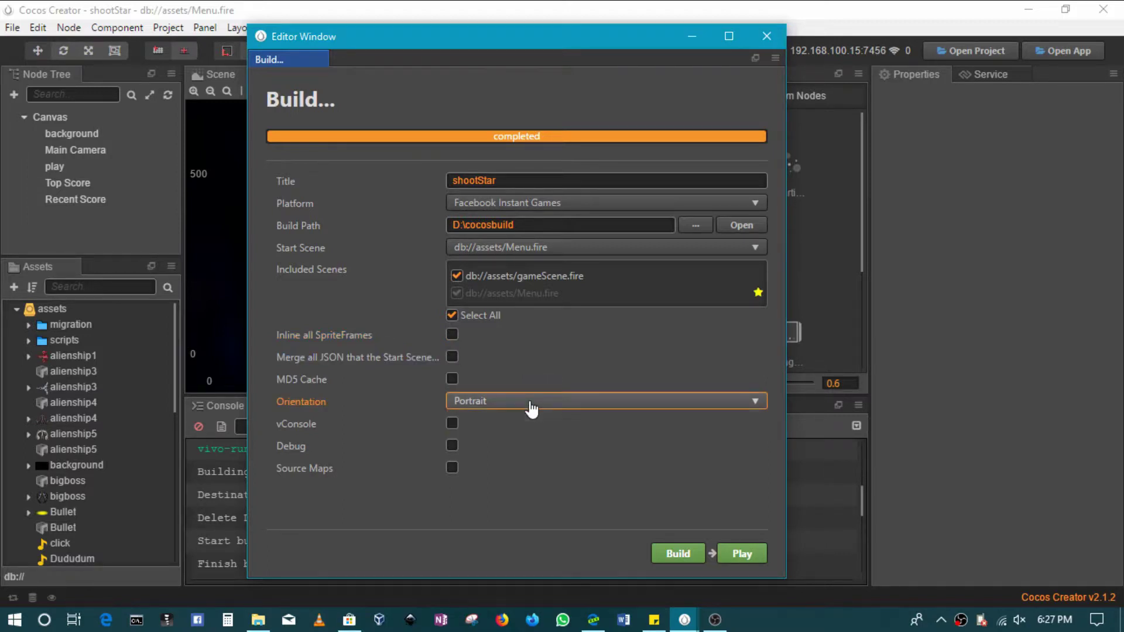
click(531, 404)
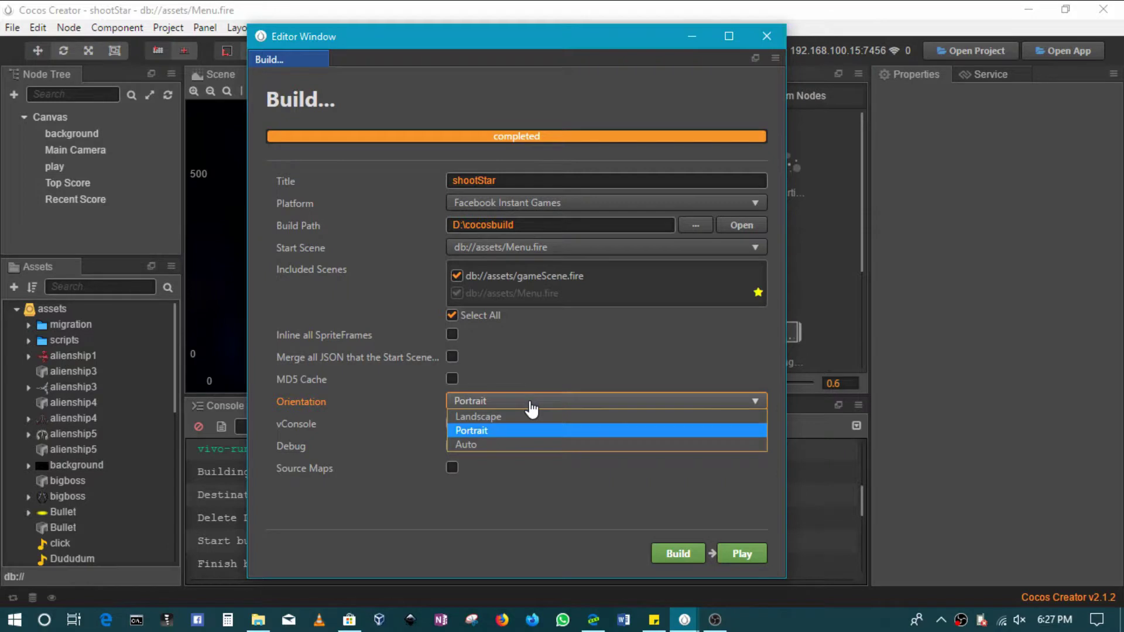
click(519, 415)
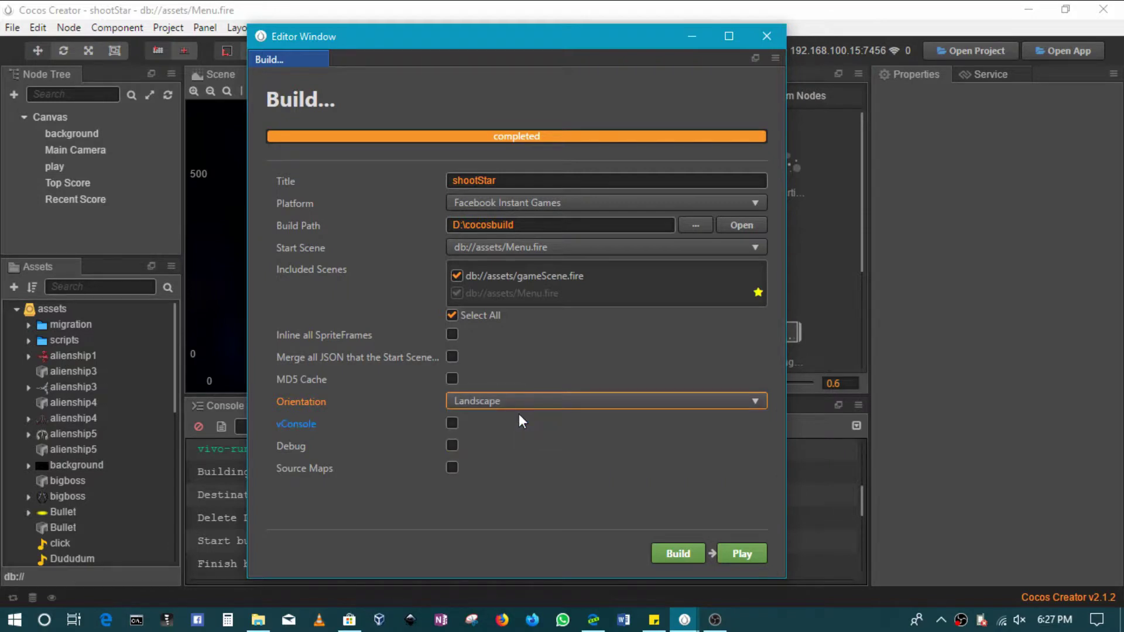
click(679, 555)
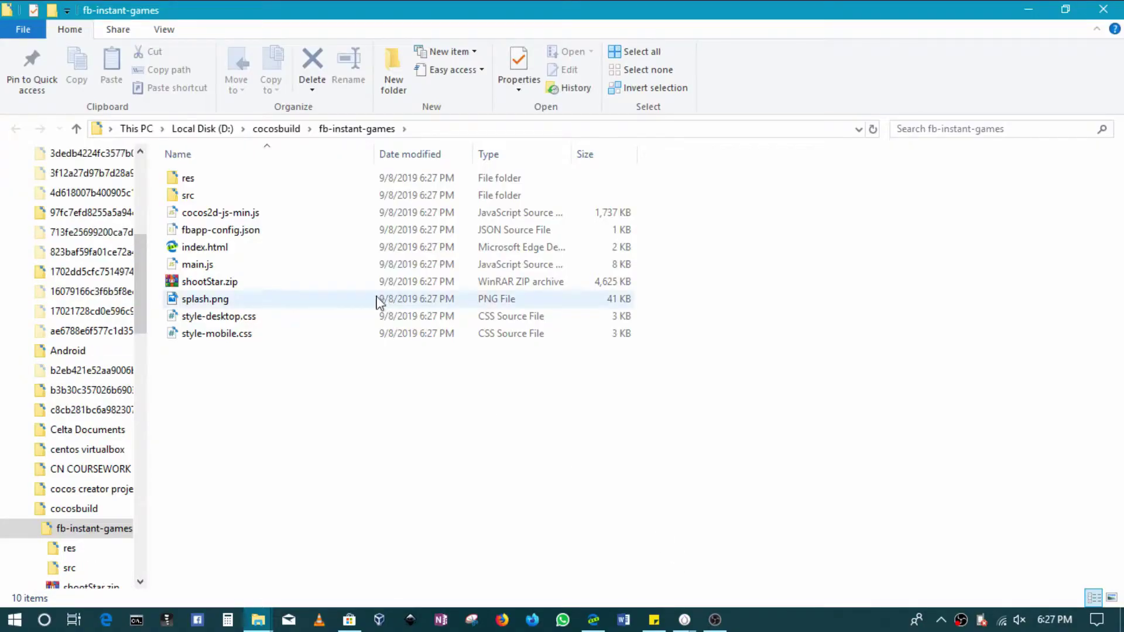
- Select shootStar.zip in the fb-instant-games folder and return to the Facebook developers page
click(348, 283)
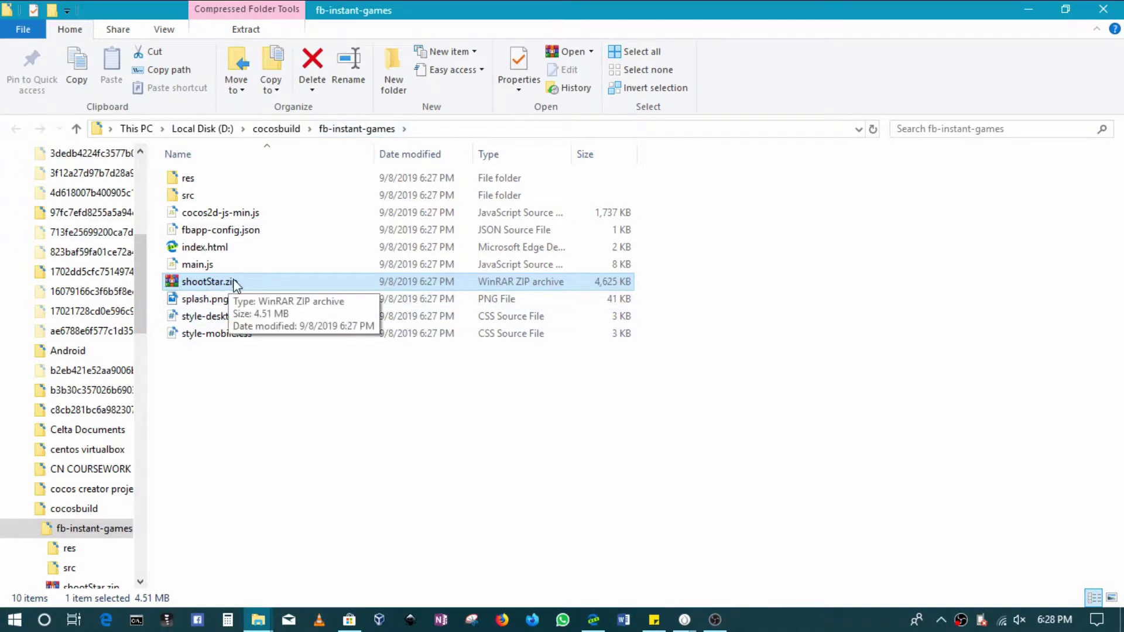
click(593, 619)
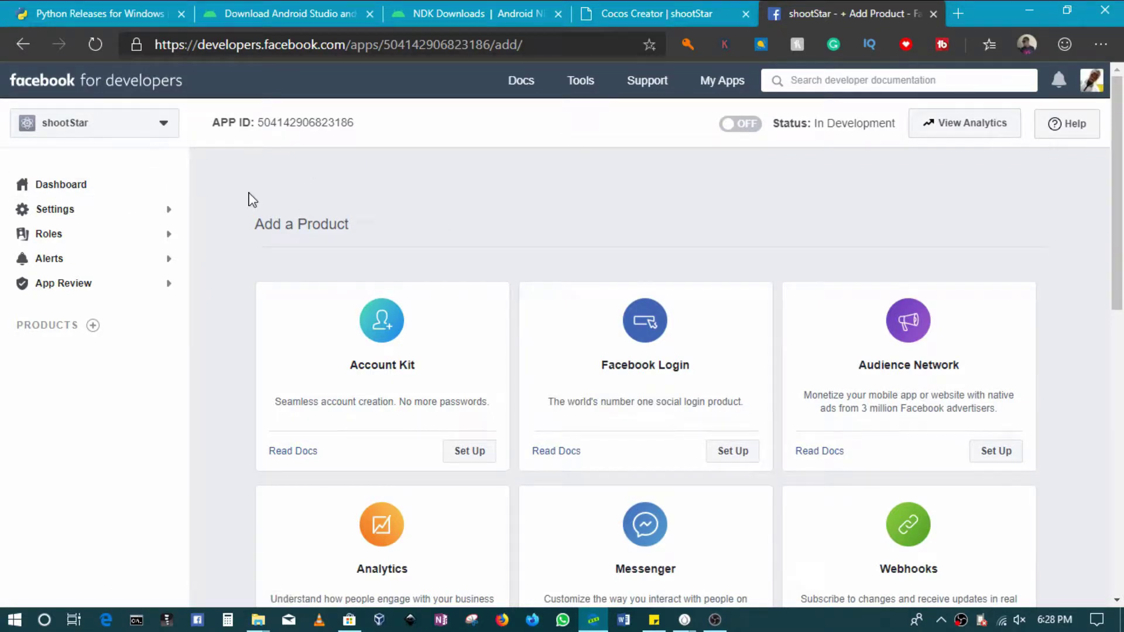
- Go from the shootStar dashboard to Instant Games > Web Hosting
click(68, 188)
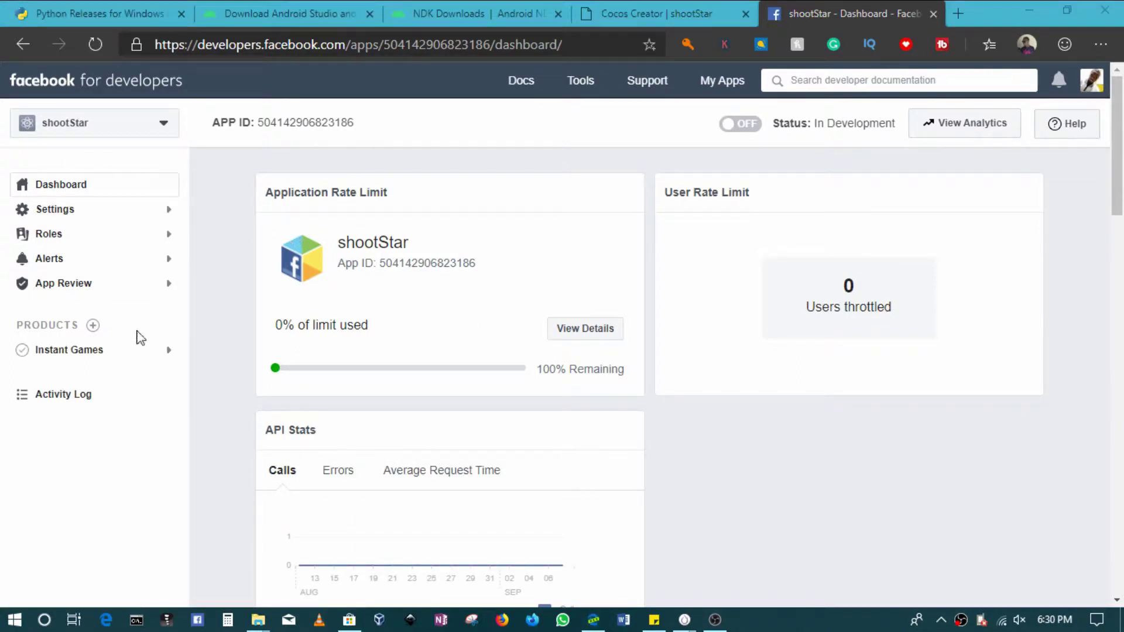
click(134, 353)
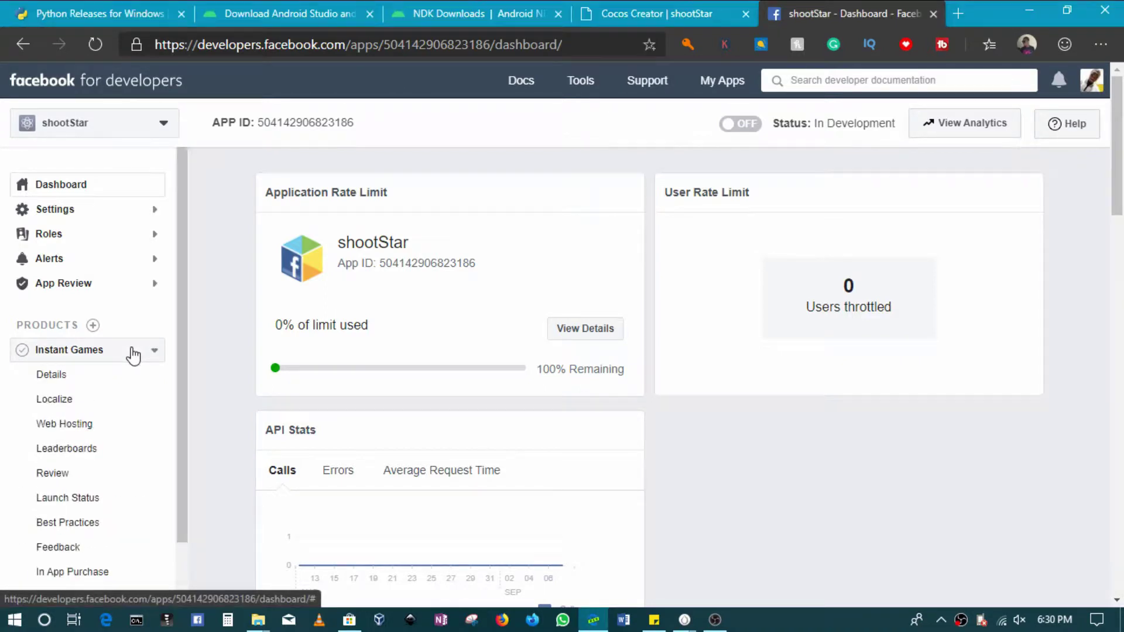
click(124, 432)
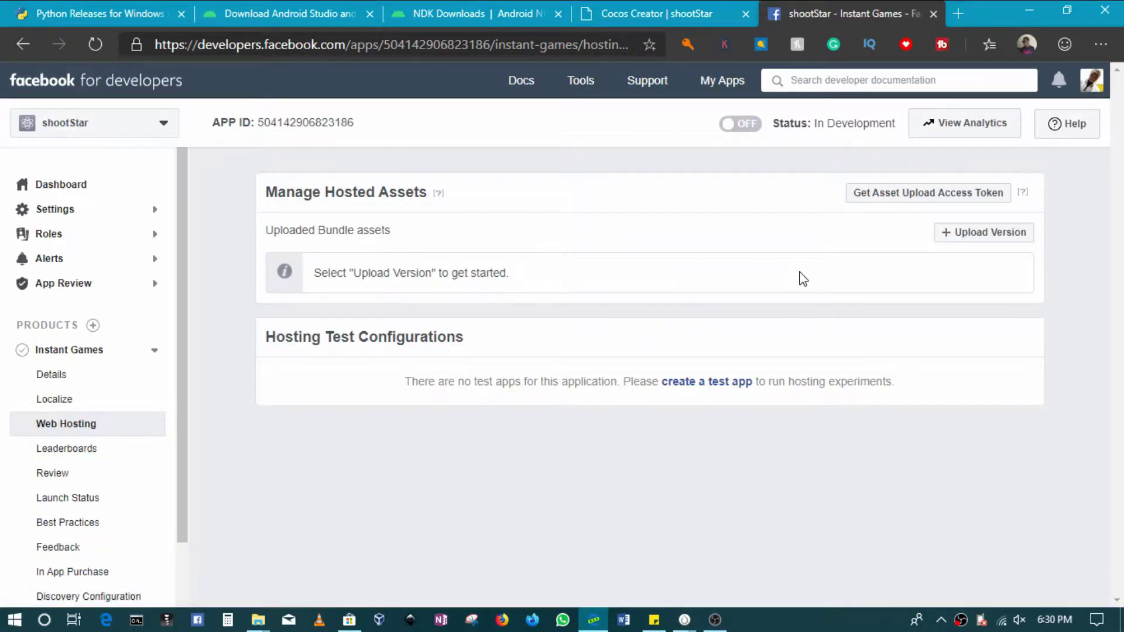
- Upload shootStar.zip from D:\cocosbuild\fb-instant-games as a new bundle version
click(975, 246)
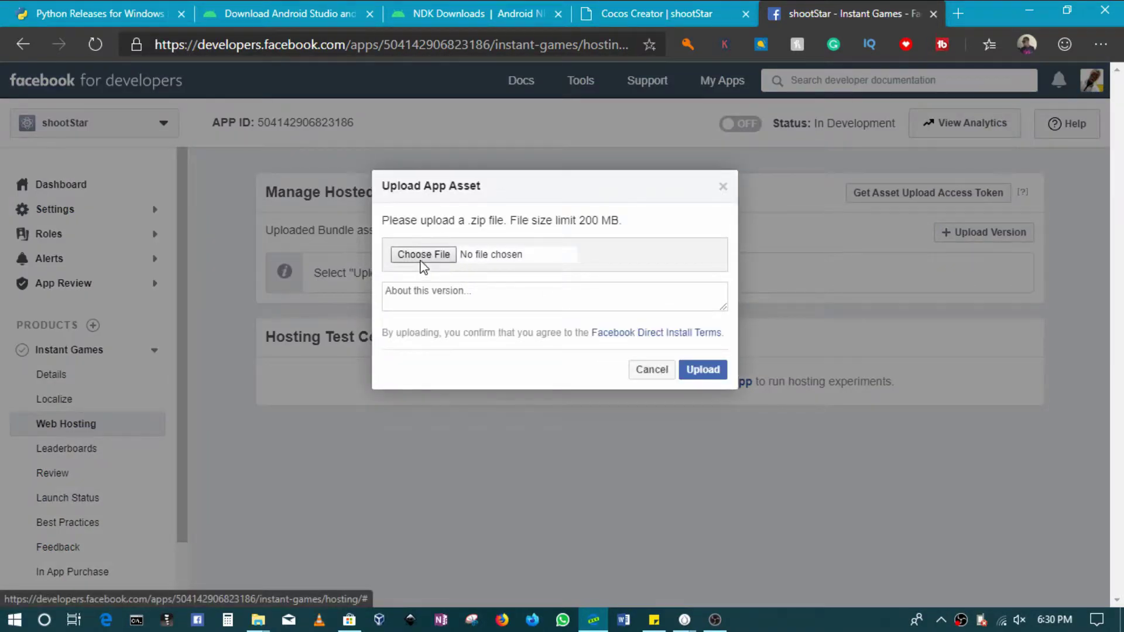
click(431, 255)
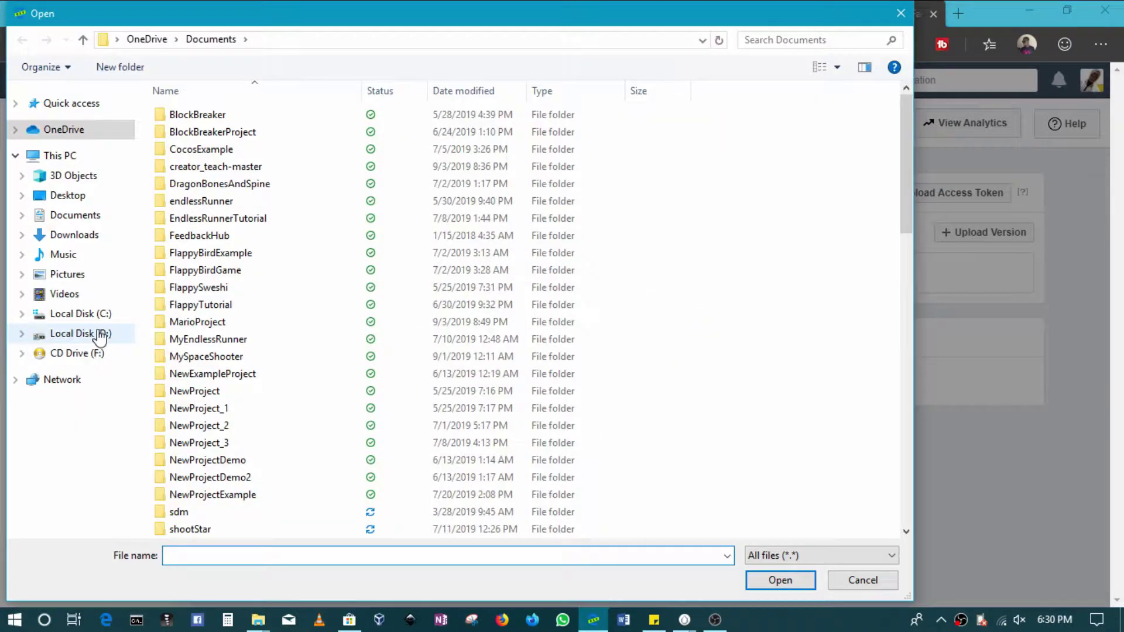
click(100, 333)
double_click(213, 306)
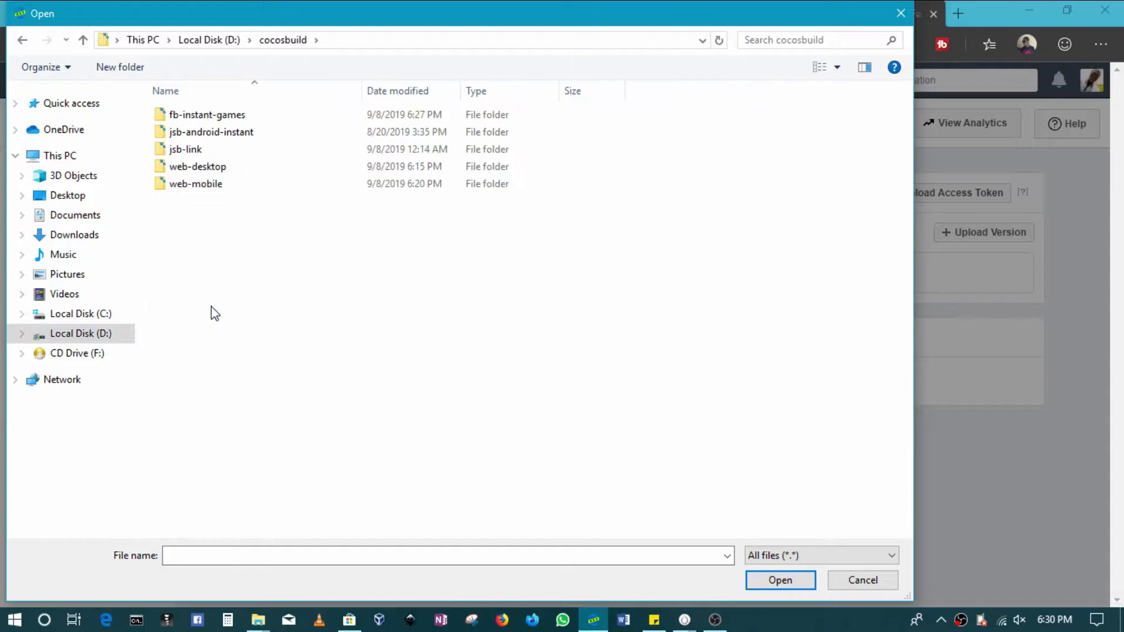
double_click(253, 117)
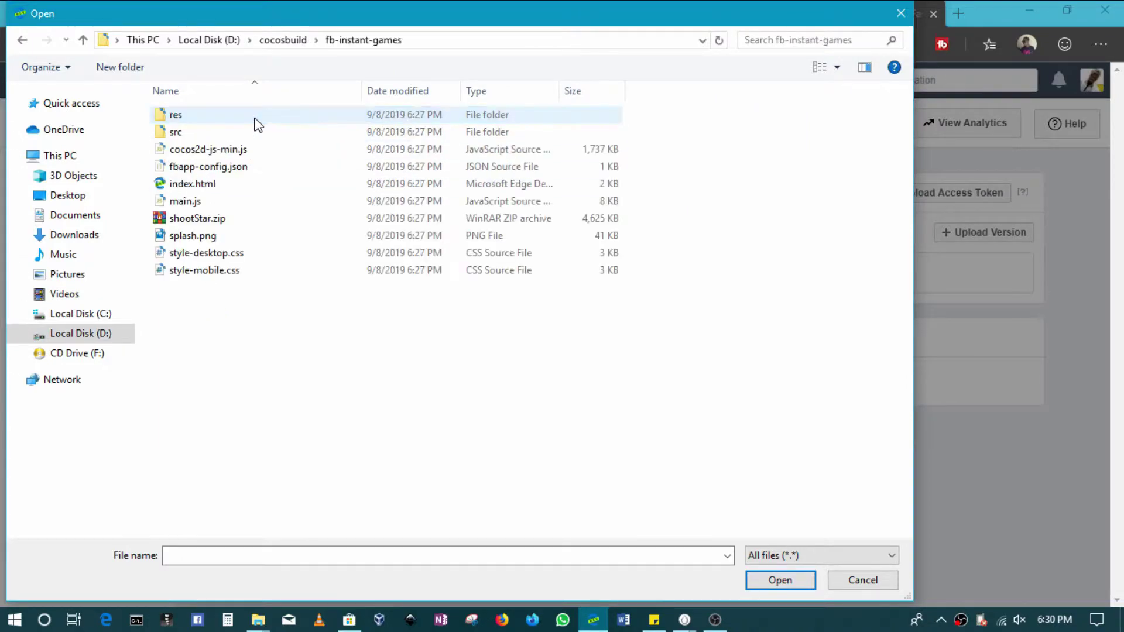
double_click(268, 218)
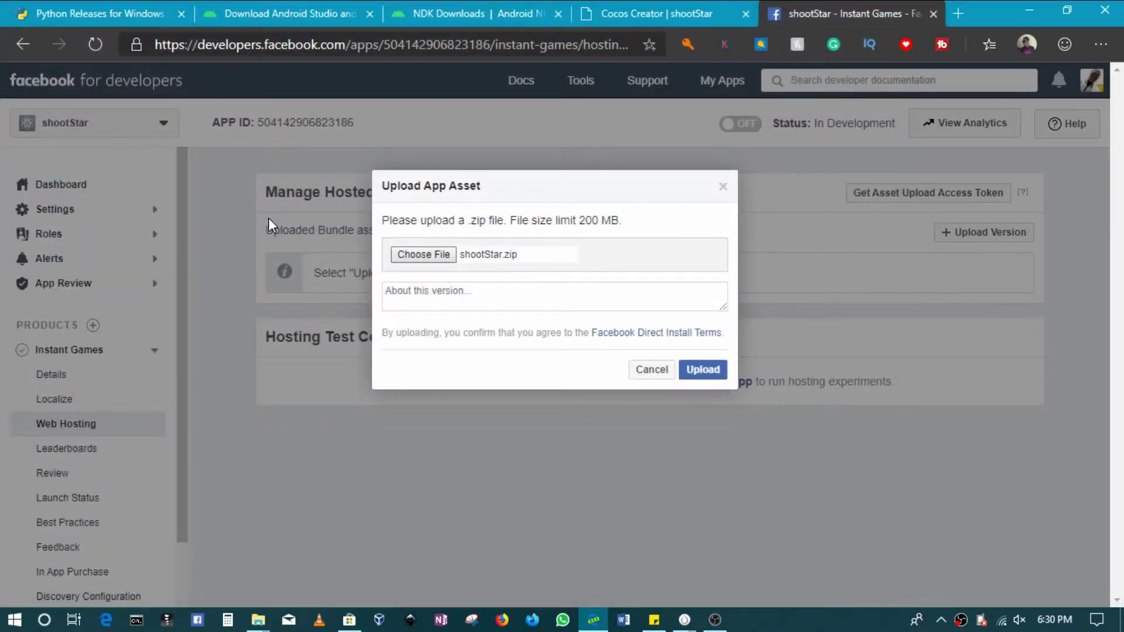
click(711, 371)
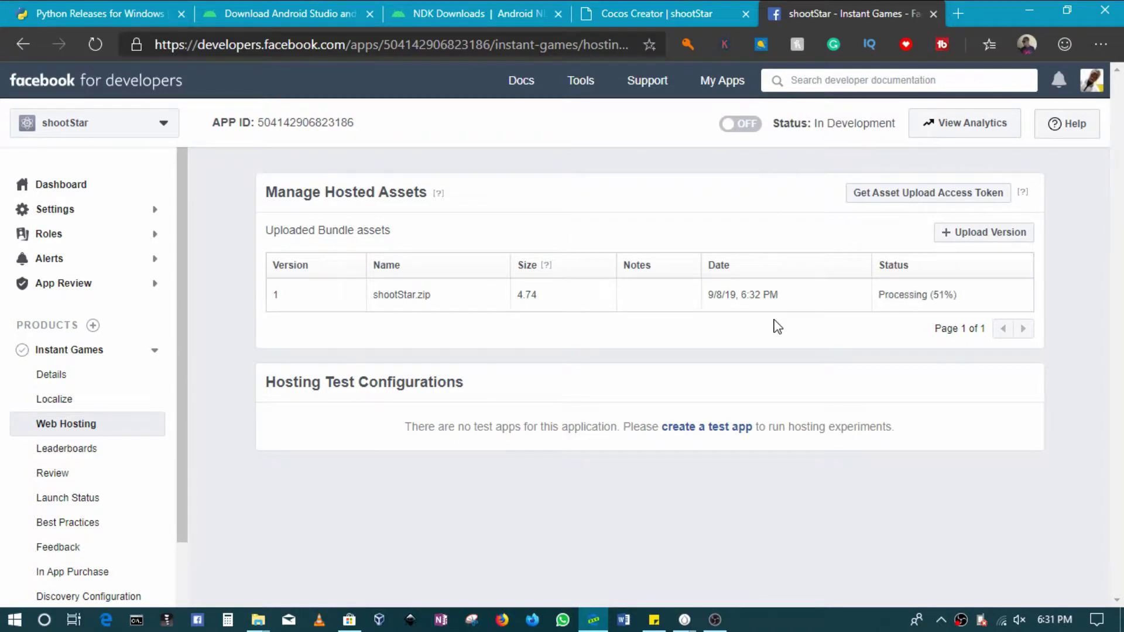
- Glance at the fb-instant-games folder, then return to Web Hosting until version 1 shows Standby
mouse_move(251, 628)
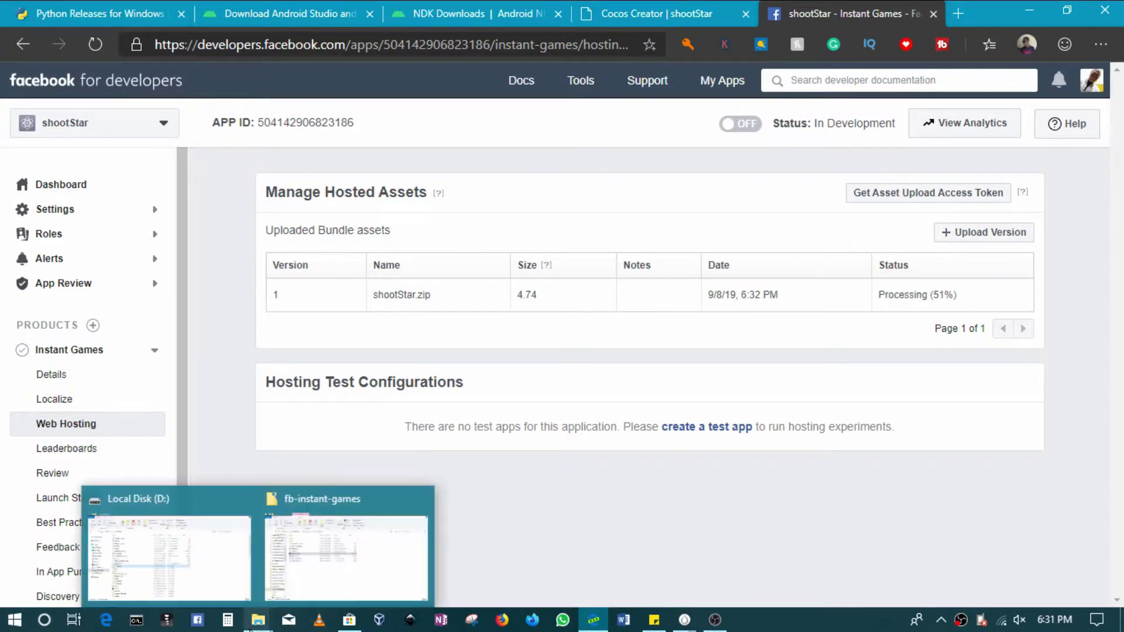
click(279, 609)
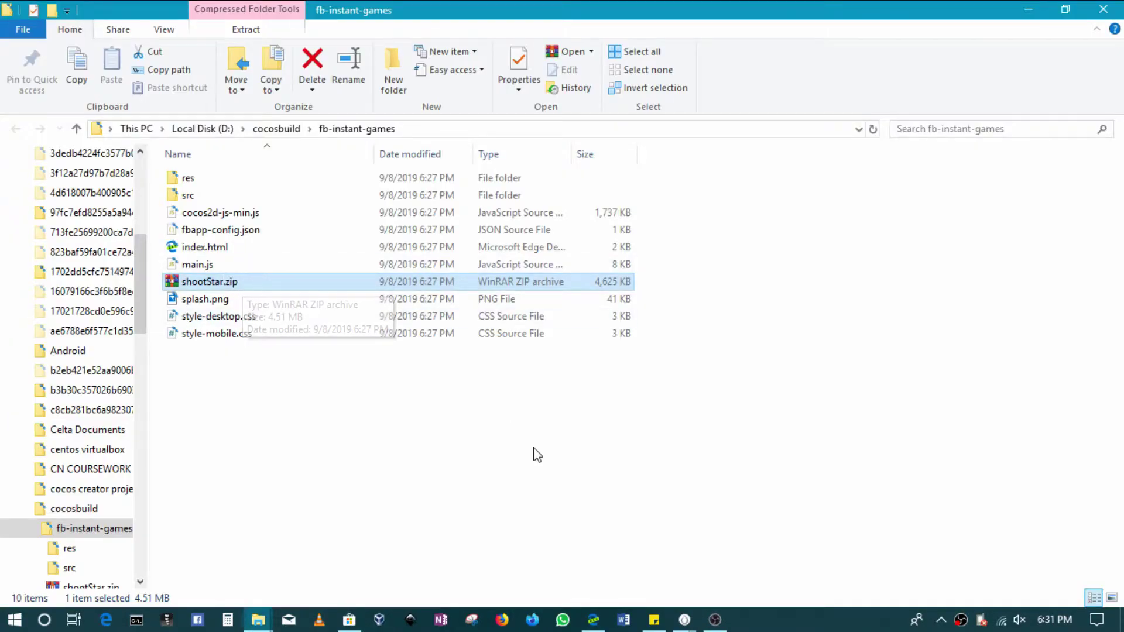
click(593, 619)
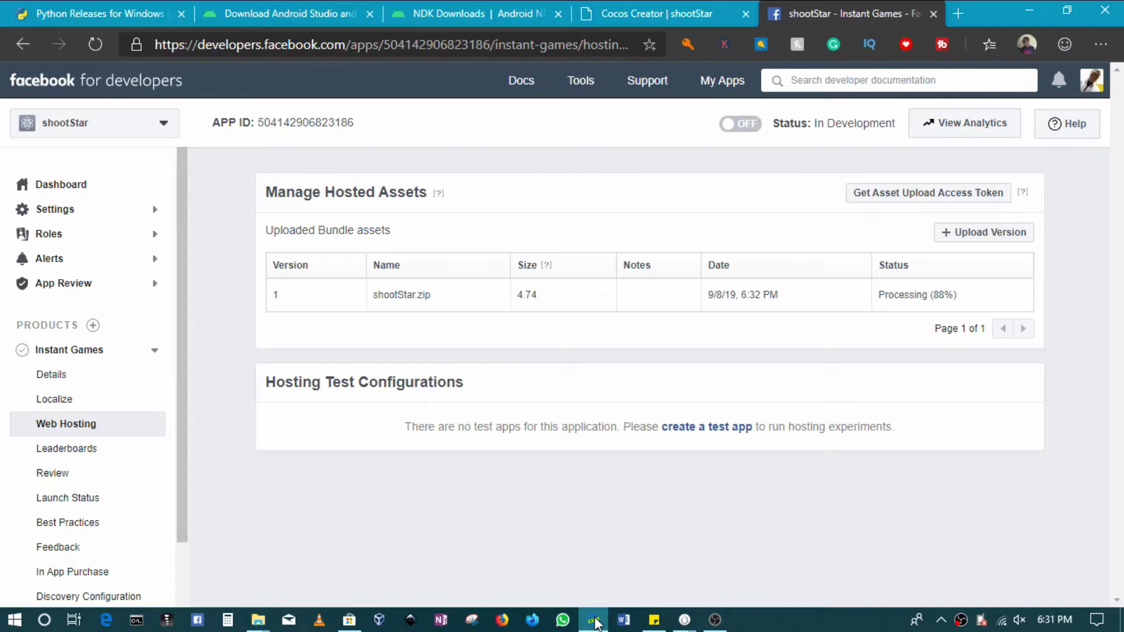
mouse_move(823, 296)
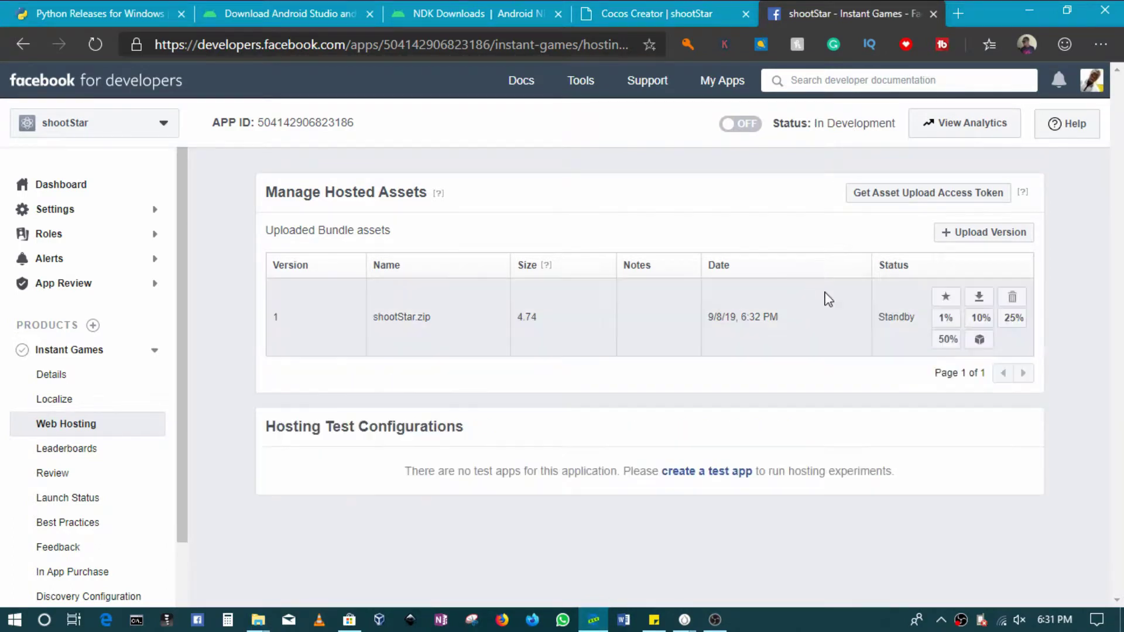
- Push version 1 to production, confirming and re-entering the account password
click(946, 297)
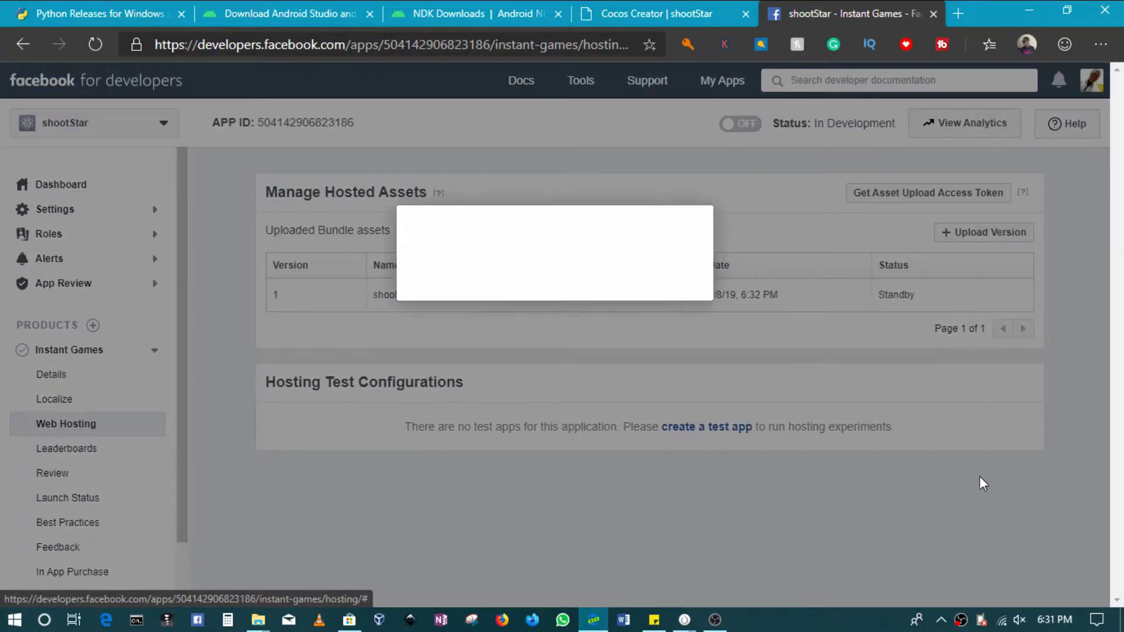
click(702, 296)
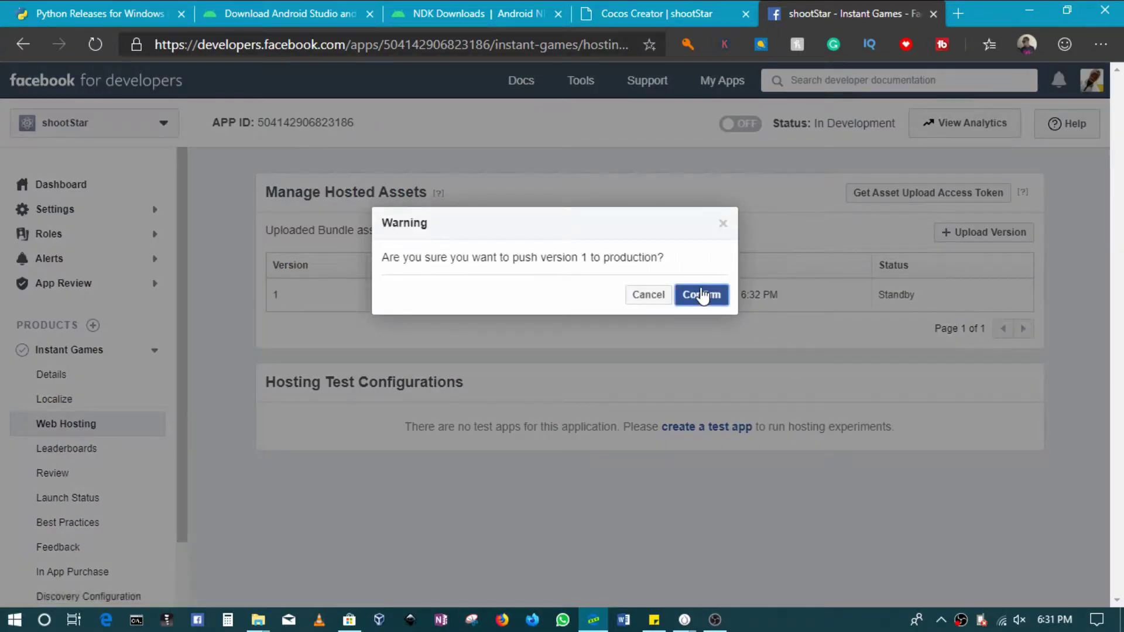
key(ctrl+v)
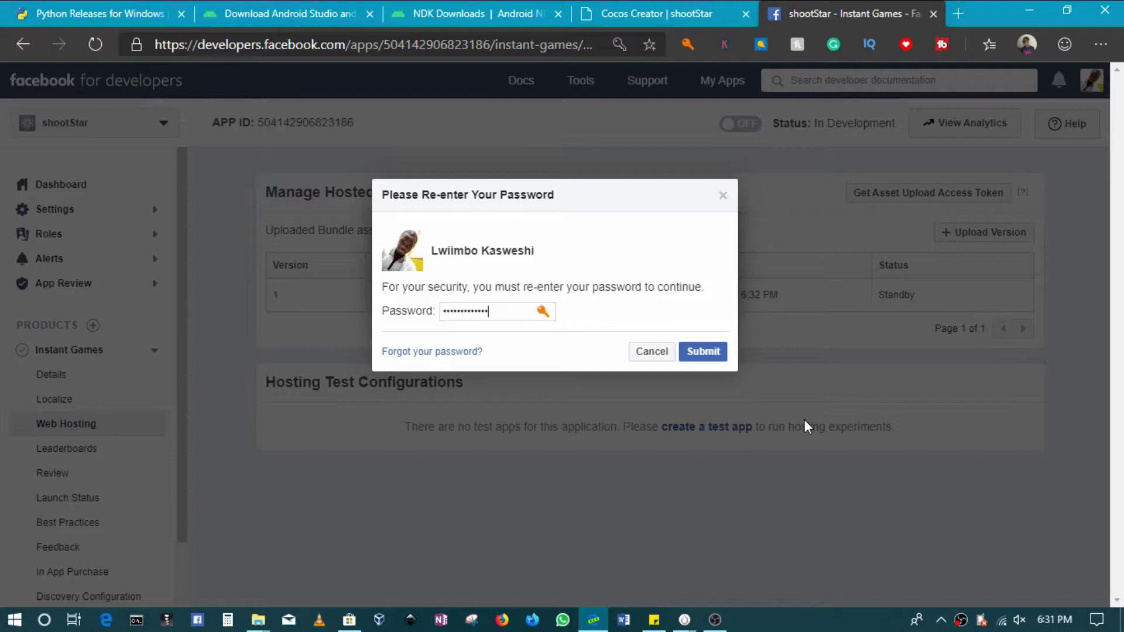
click(710, 352)
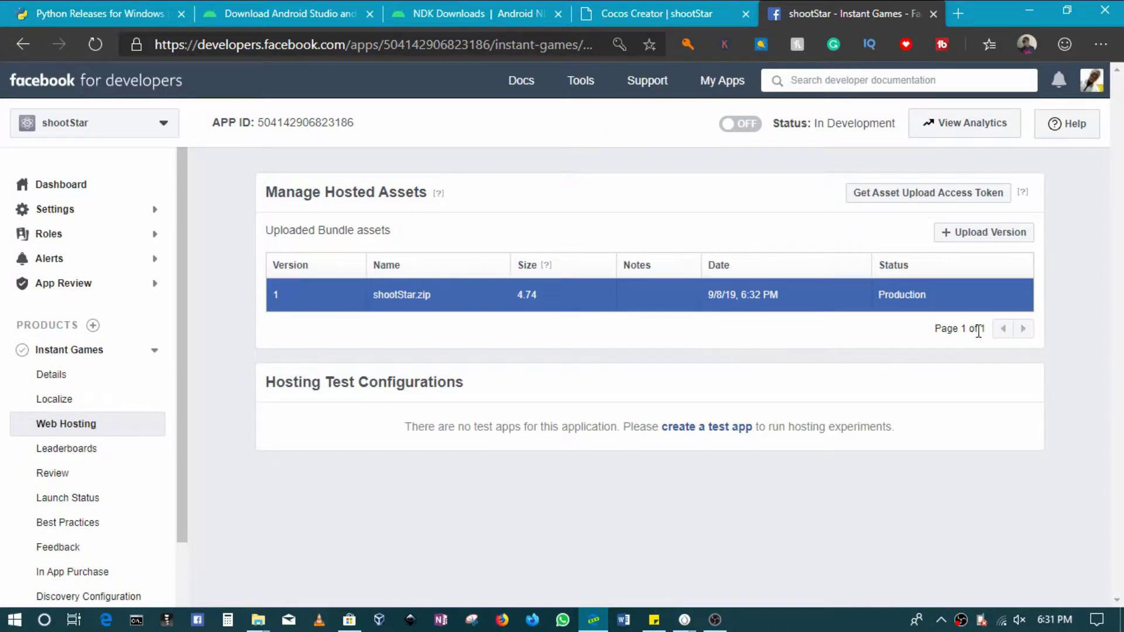
mouse_move(870, 295)
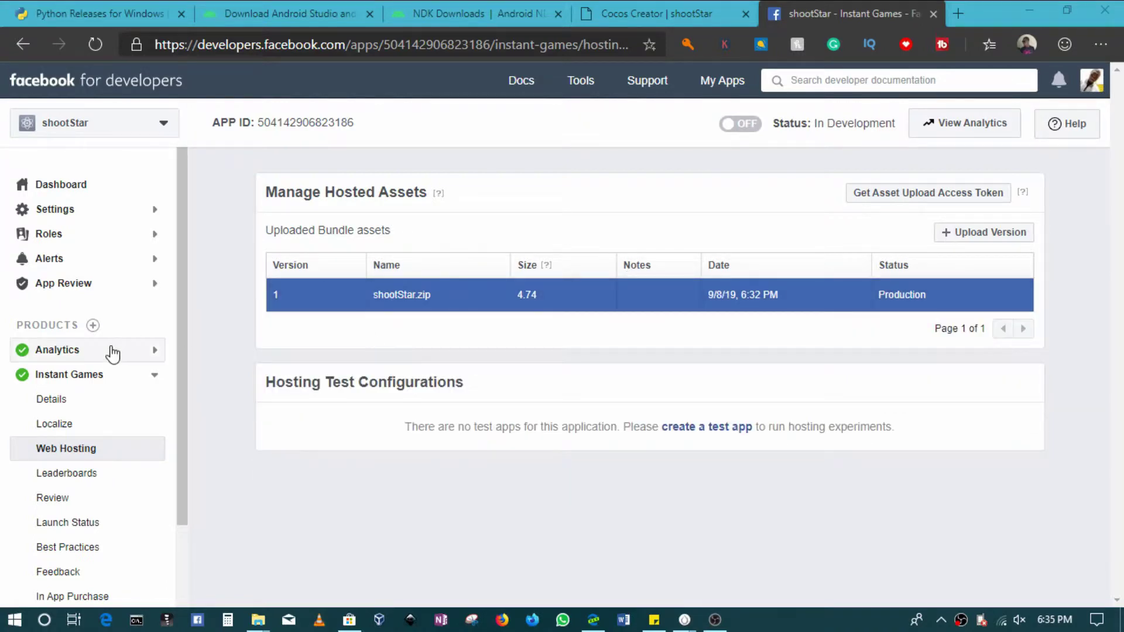
- Open shootStar's Instant Games Details form
click(79, 497)
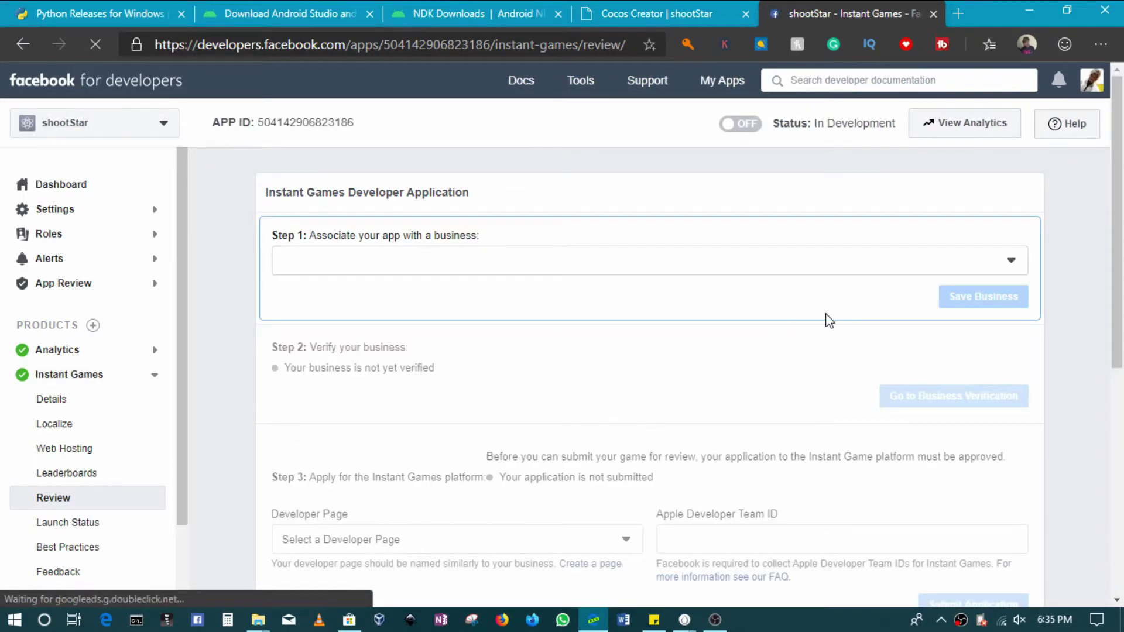
drag(1119, 279, 1121, 504)
click(116, 411)
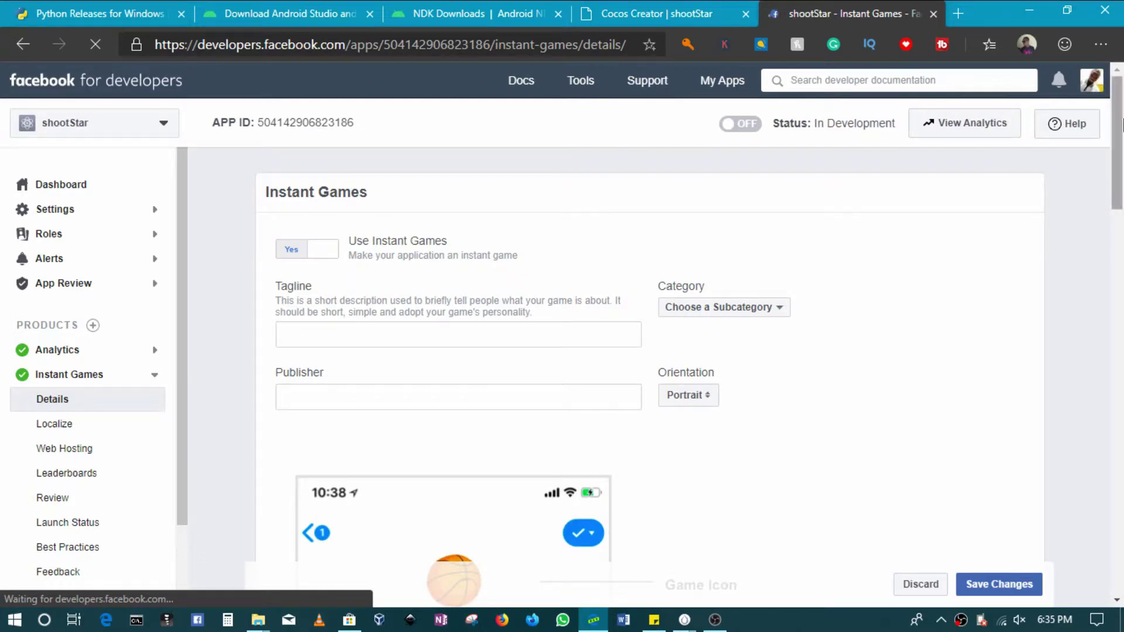
scroll(1119, 143, down, 2)
scroll(1119, 143, up, 2)
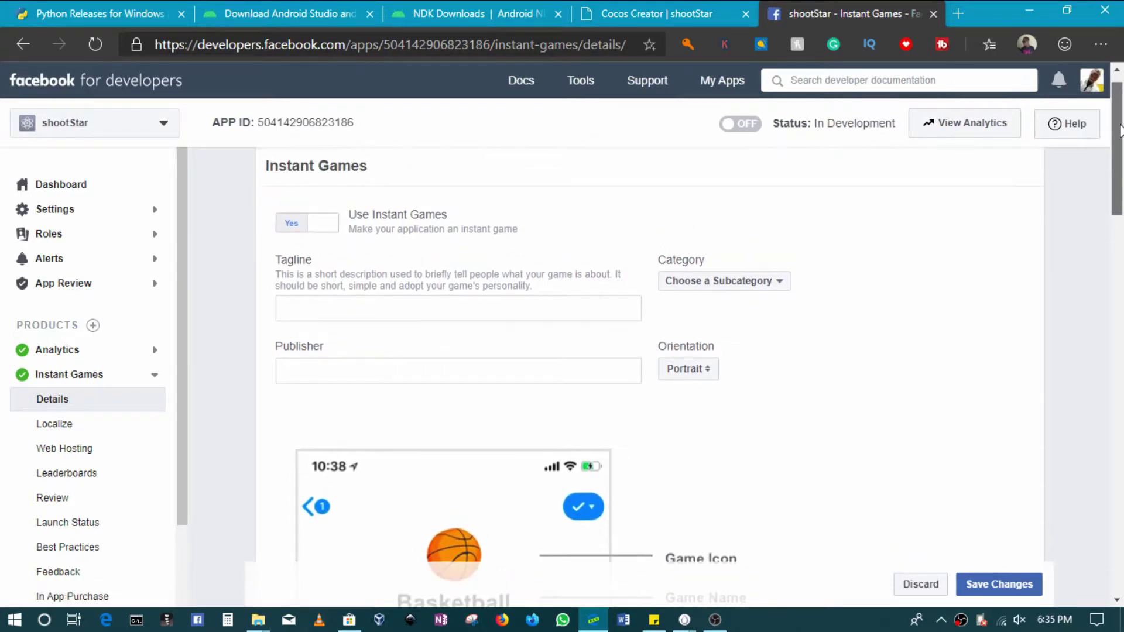
- Set Category to Action and Publisher to the developer's name, leaving Tagline empty
click(762, 306)
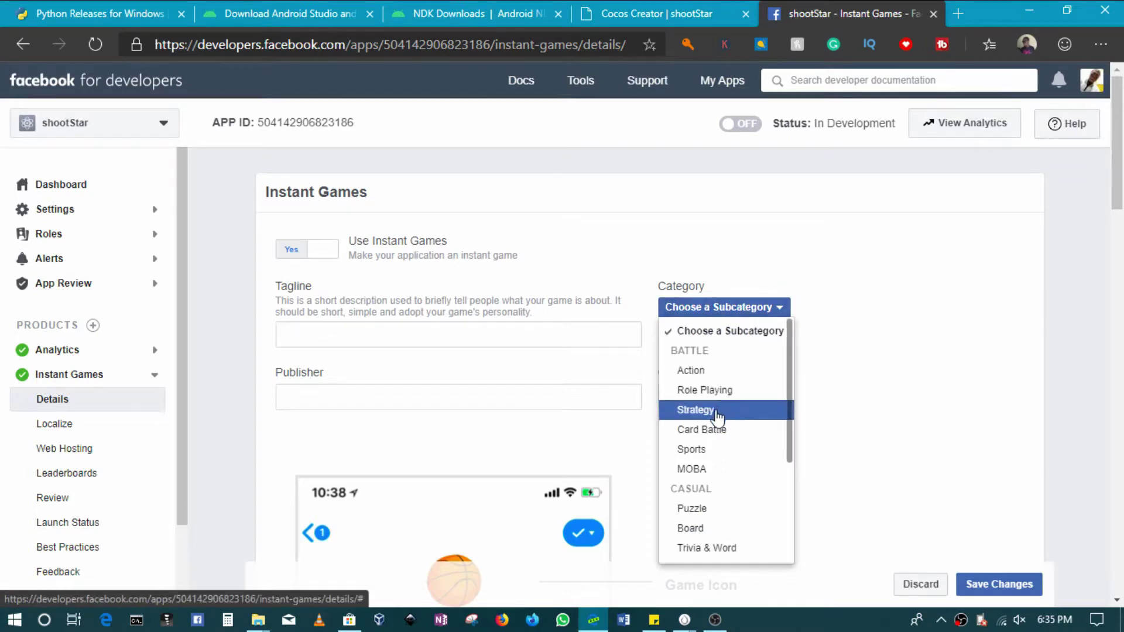
click(720, 371)
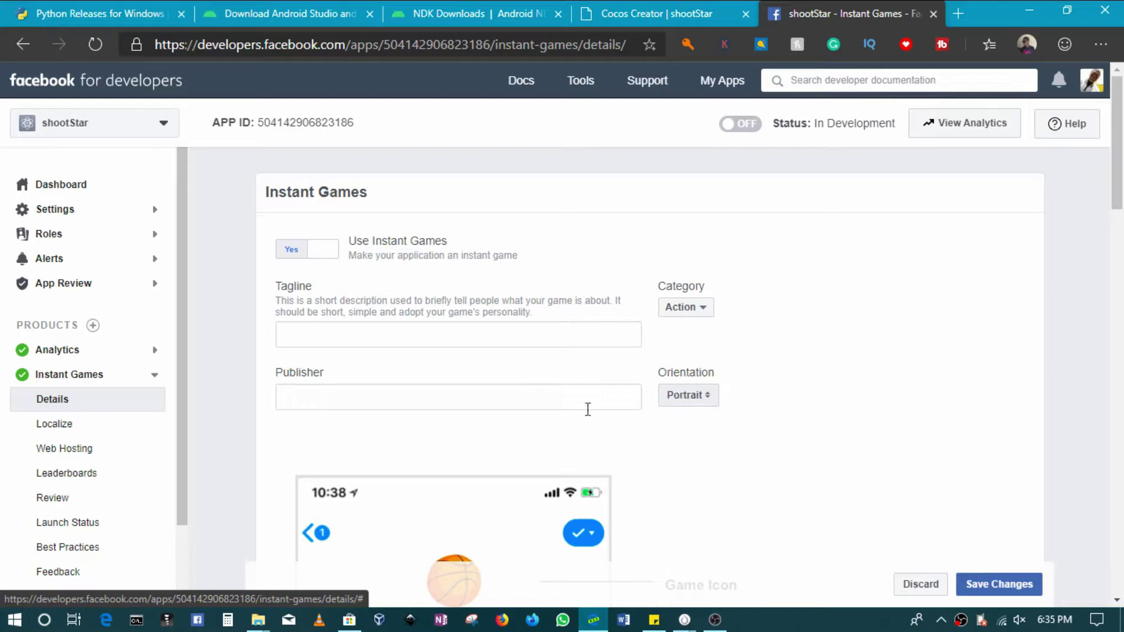
click(528, 404)
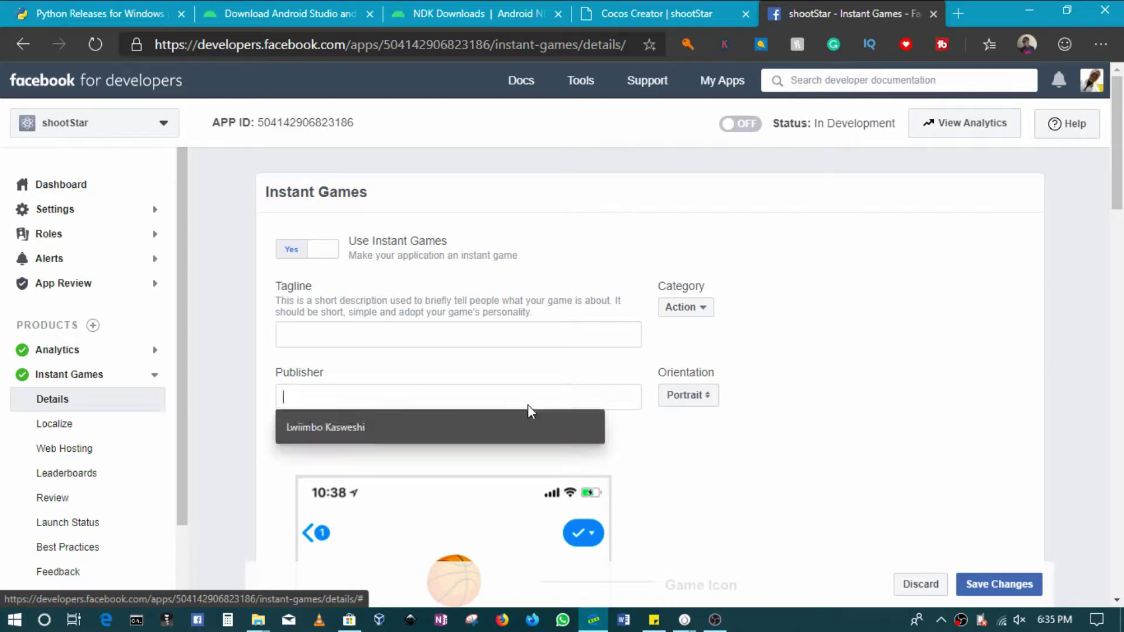
click(347, 420)
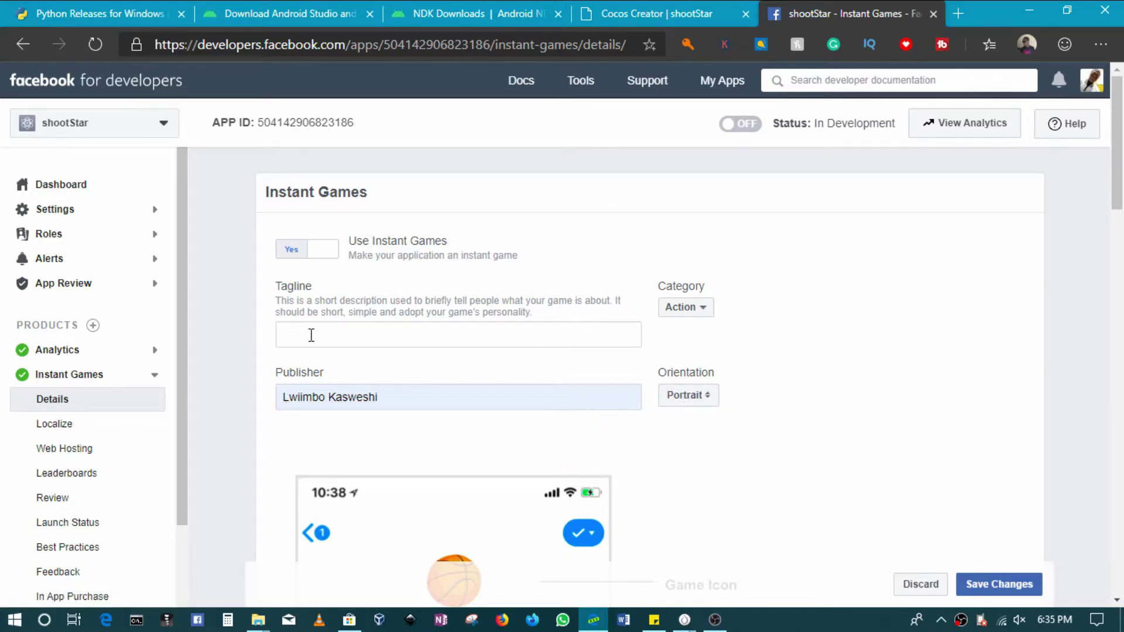
click(306, 332)
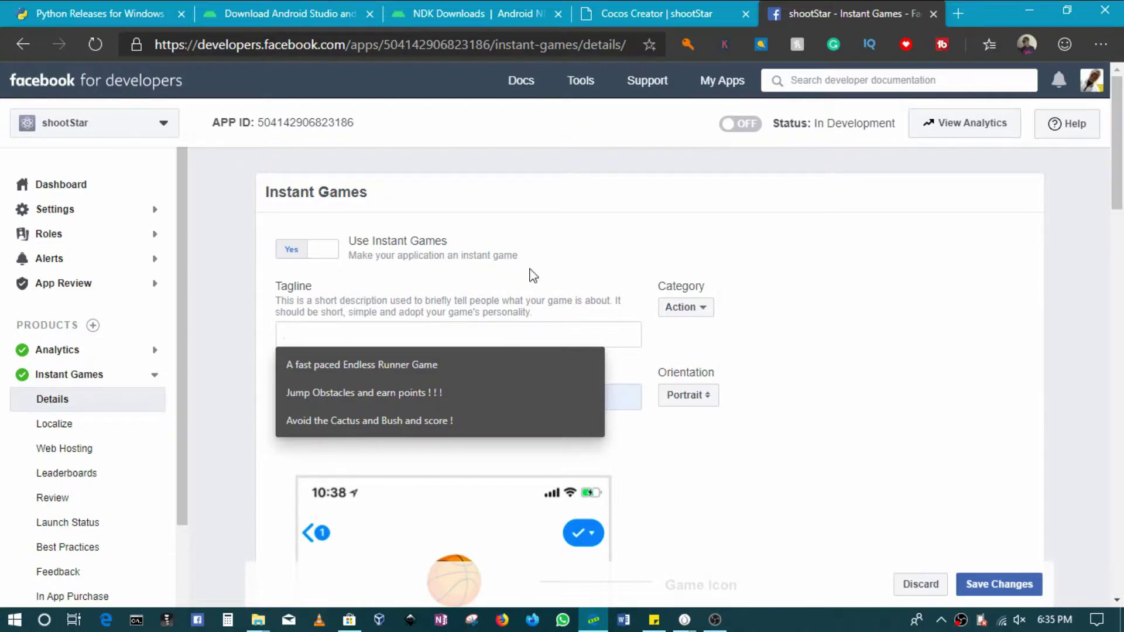
click(819, 223)
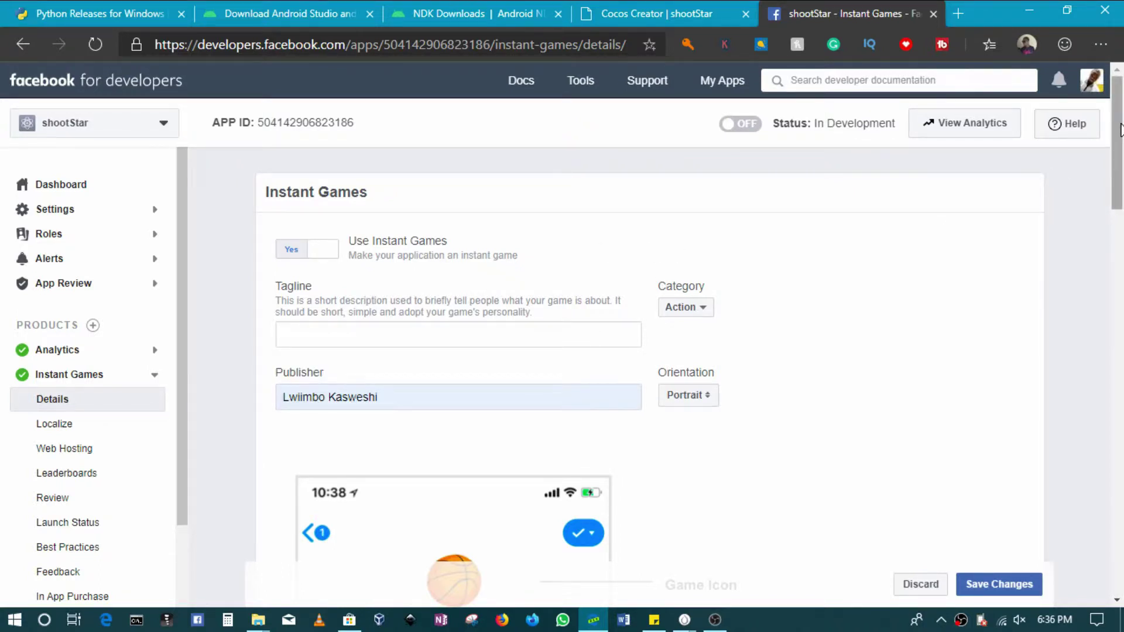
drag(1120, 129, 1121, 280)
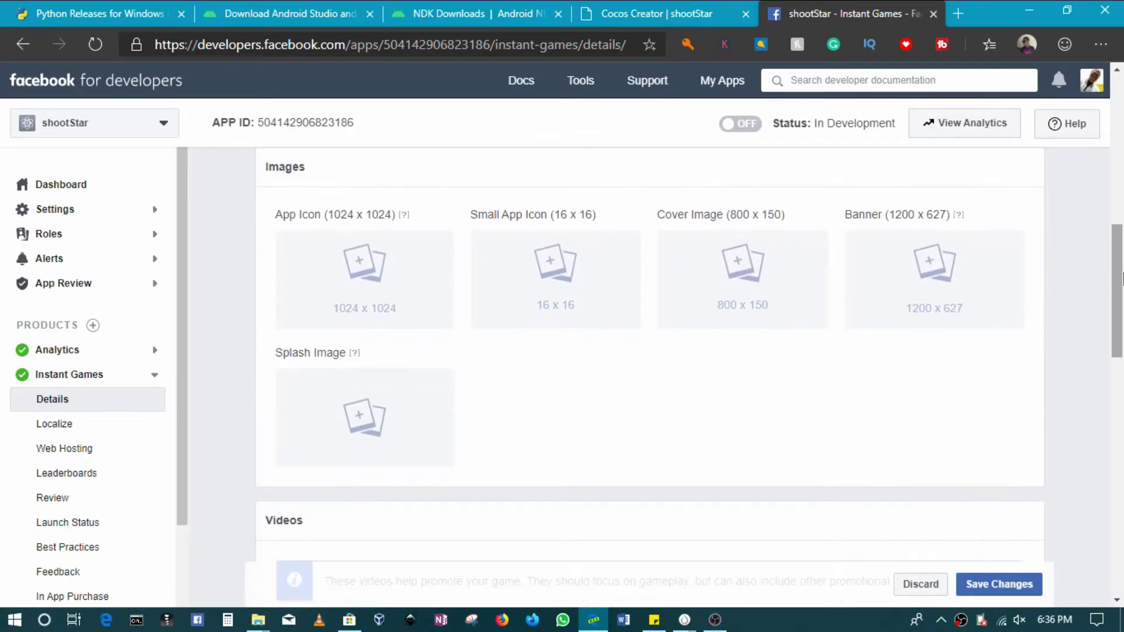
- Scroll down to Share a Link to Your Game and select the full Shareable Link URL
mouse_move(580, 243)
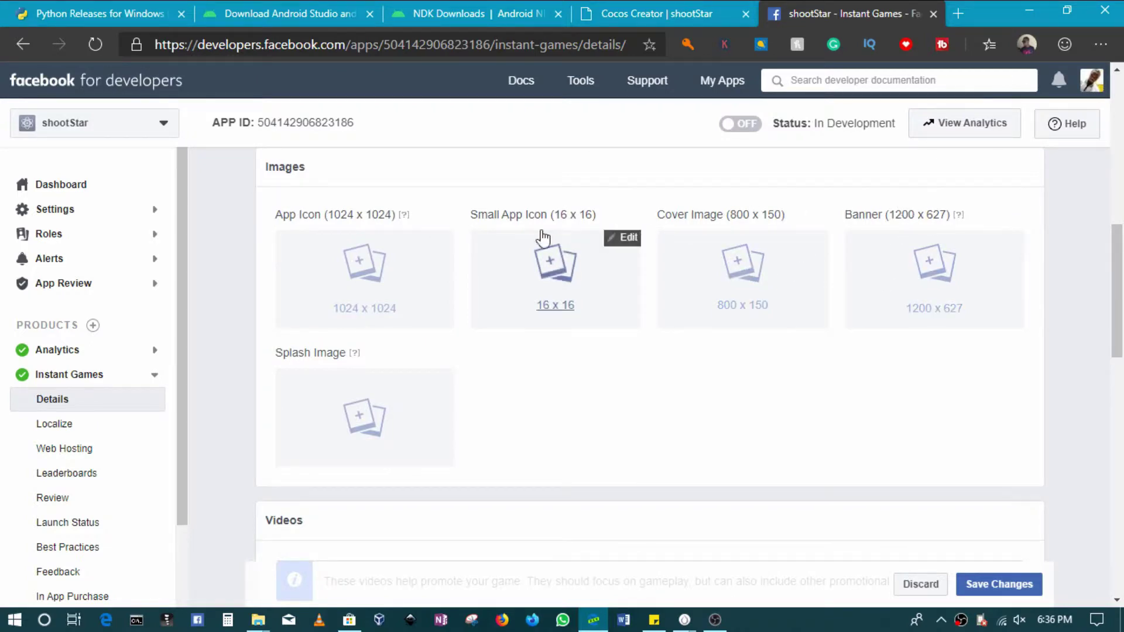
drag(1120, 293, 1121, 371)
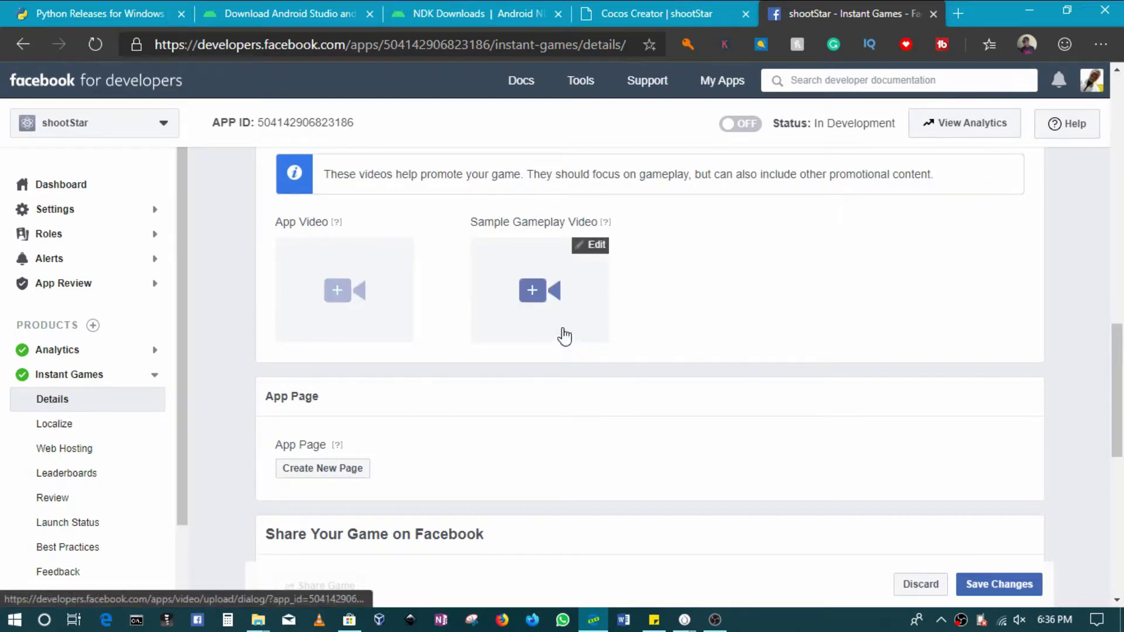
drag(1119, 418, 1118, 477)
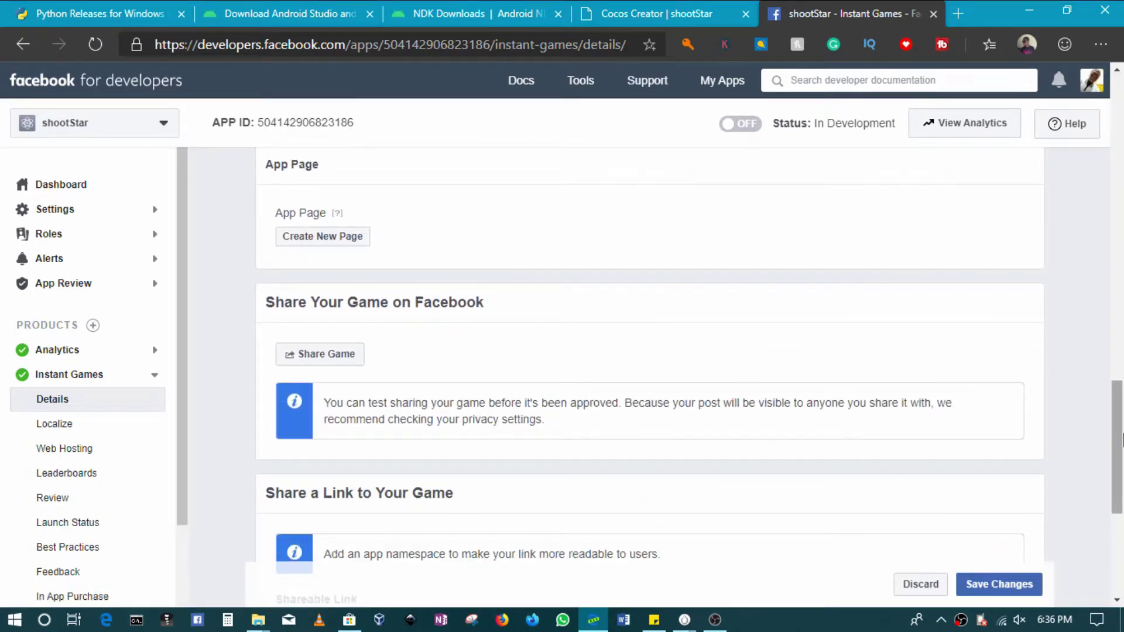
mouse_move(1120, 447)
mouse_down()
mouse_move(1121, 486)
mouse_move(1120, 468)
mouse_up()
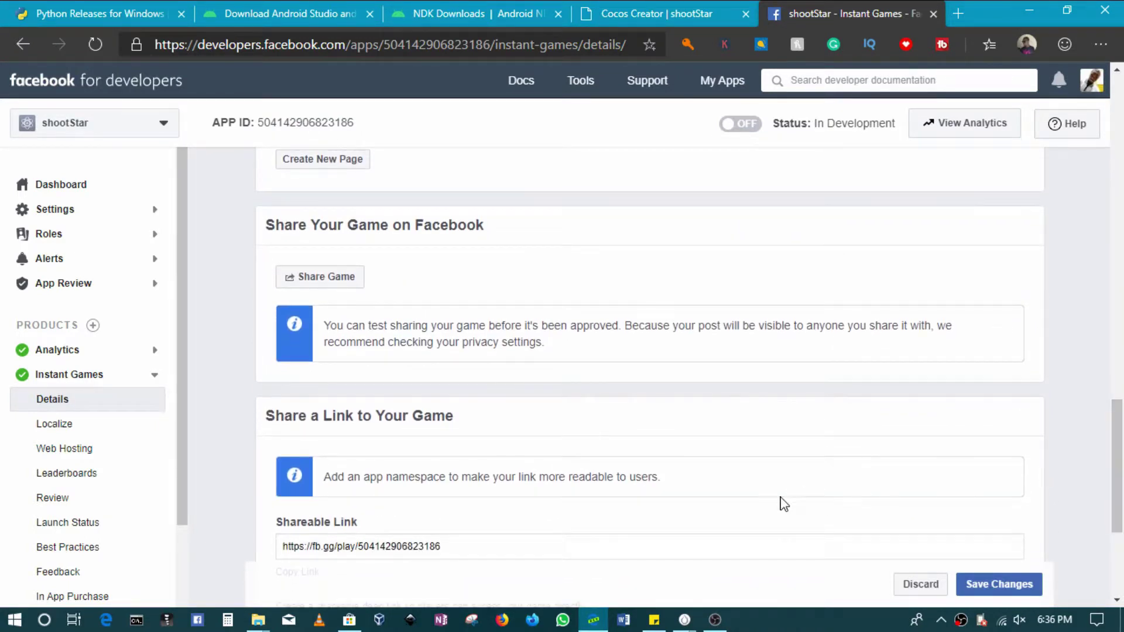
scroll(780, 501, down, 1)
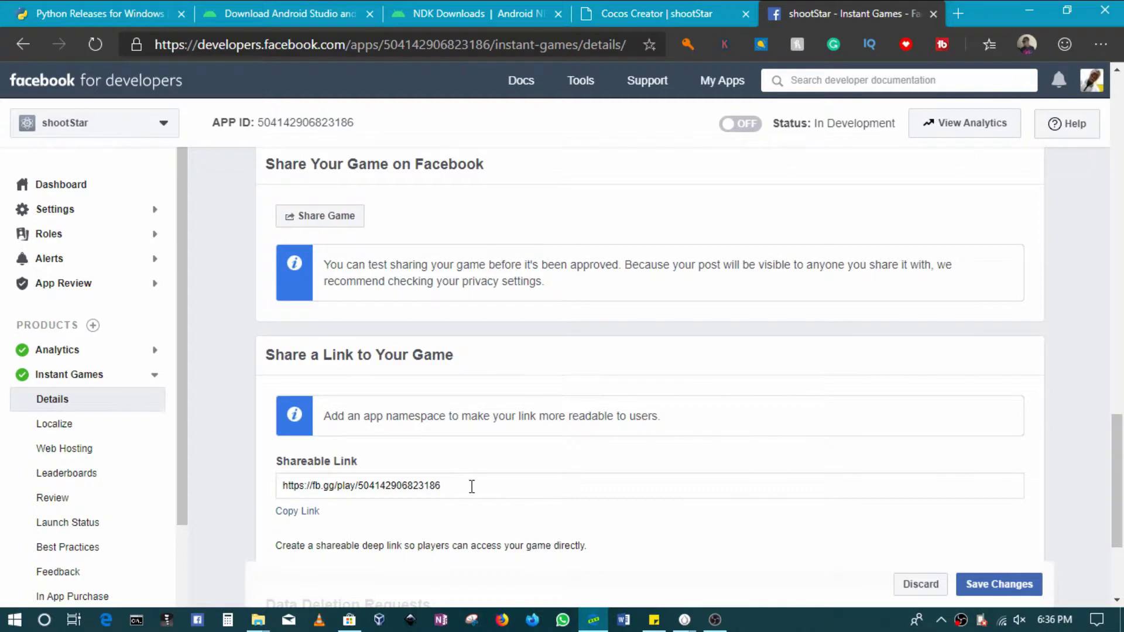
drag(472, 486, 235, 498)
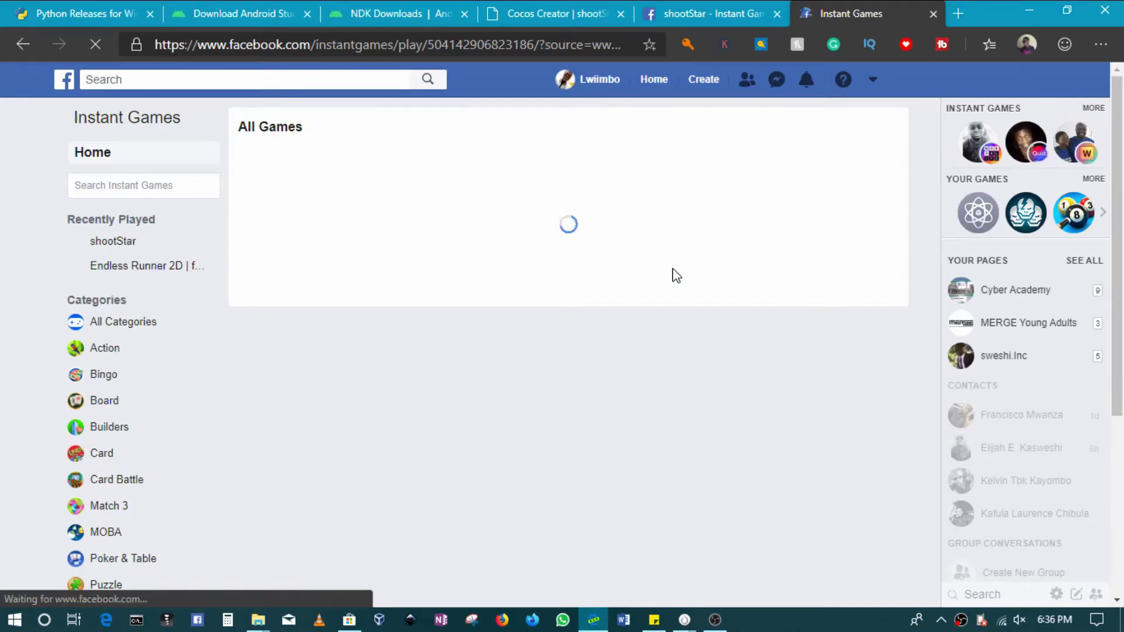
- Return to shootStar's developer Details page and scroll down it
click(685, 8)
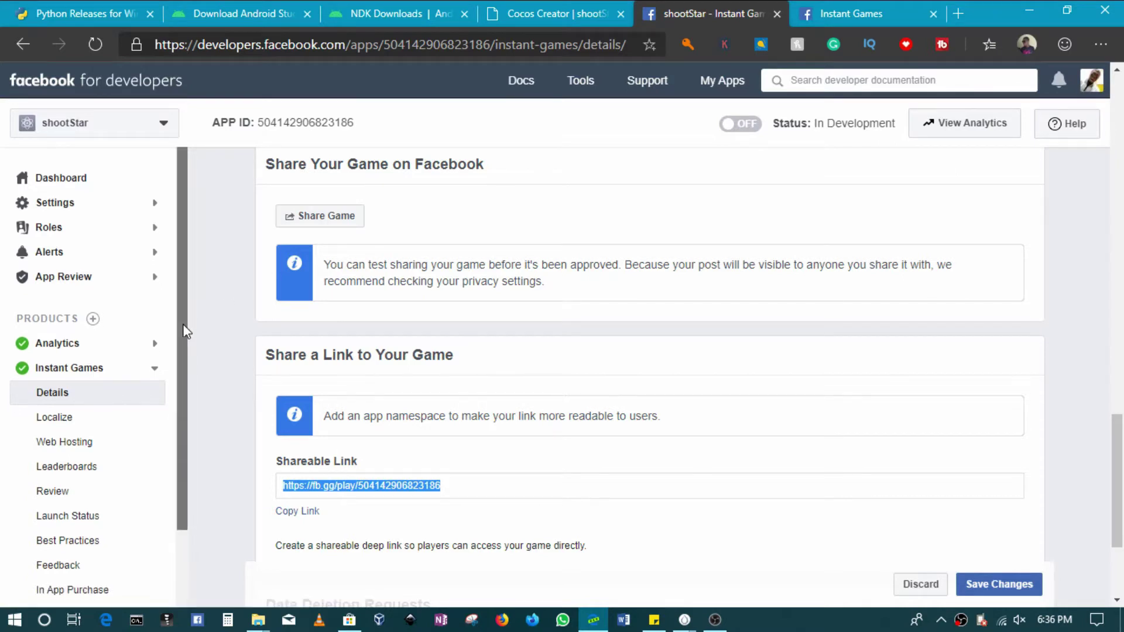
scroll(183, 334, down, 2)
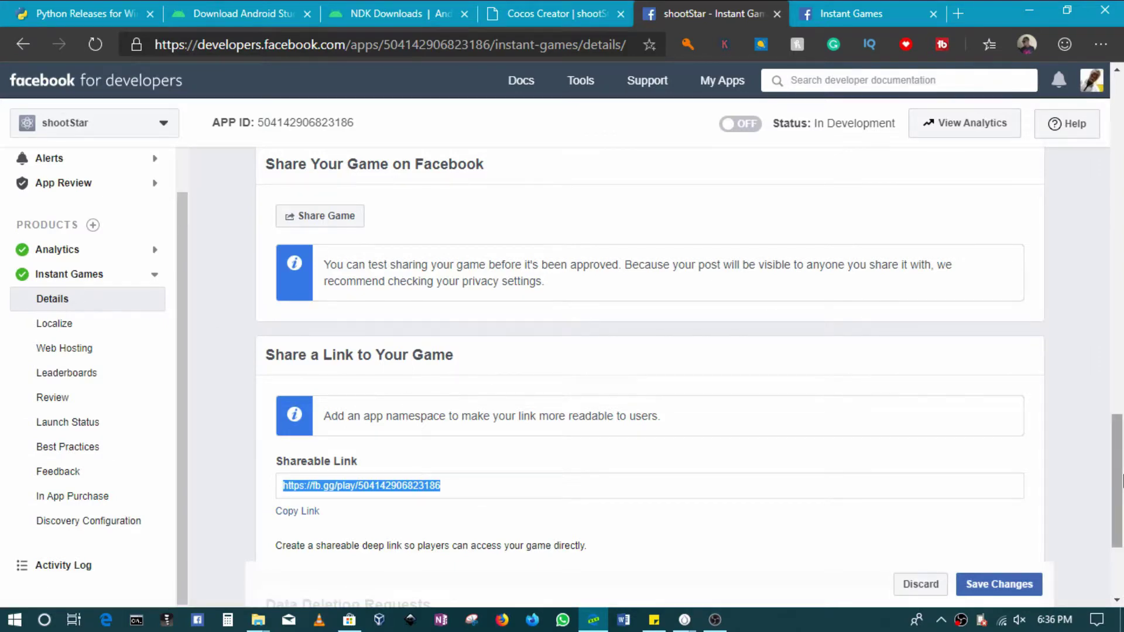
drag(1122, 481, 1121, 235)
- Playtest a round of shootStar in its game tab, scoring 10, then close it
click(857, 15)
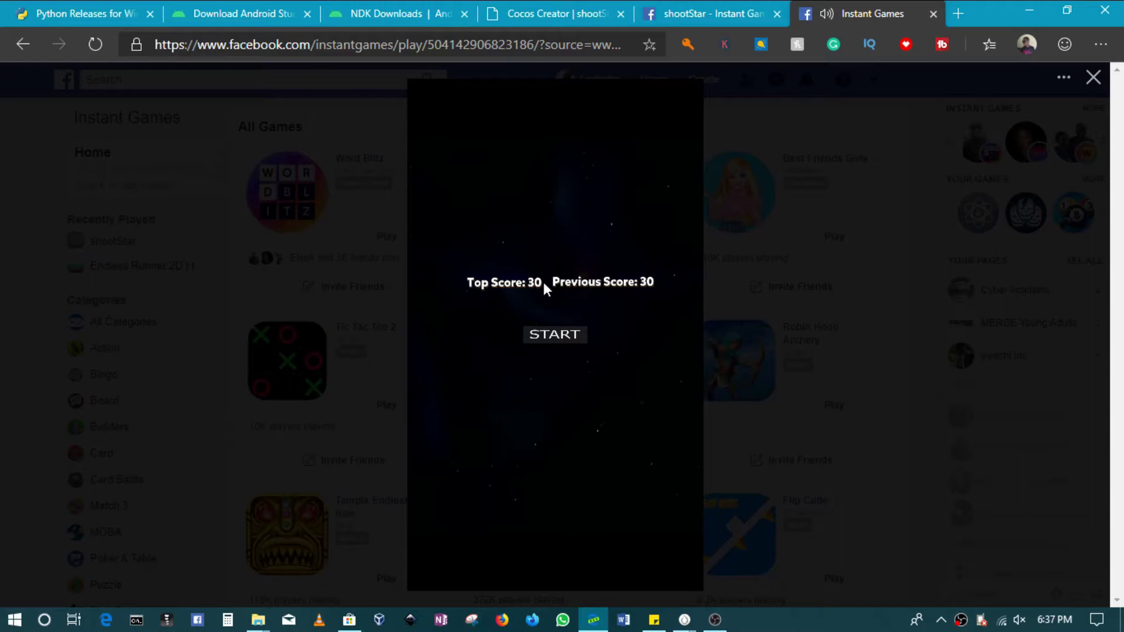
click(568, 337)
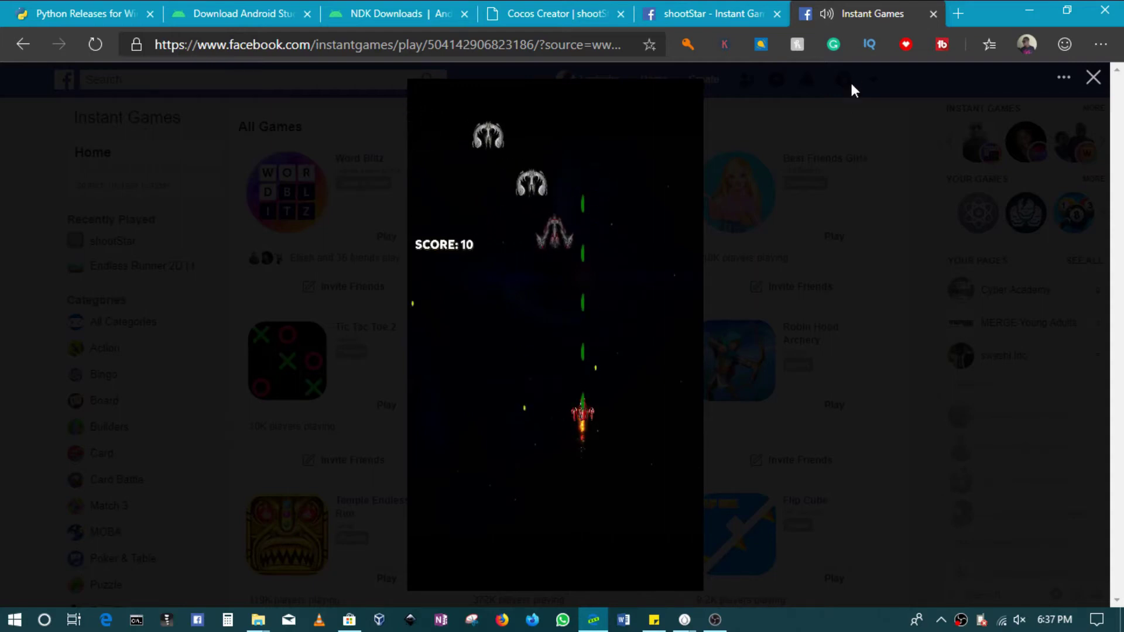
click(933, 13)
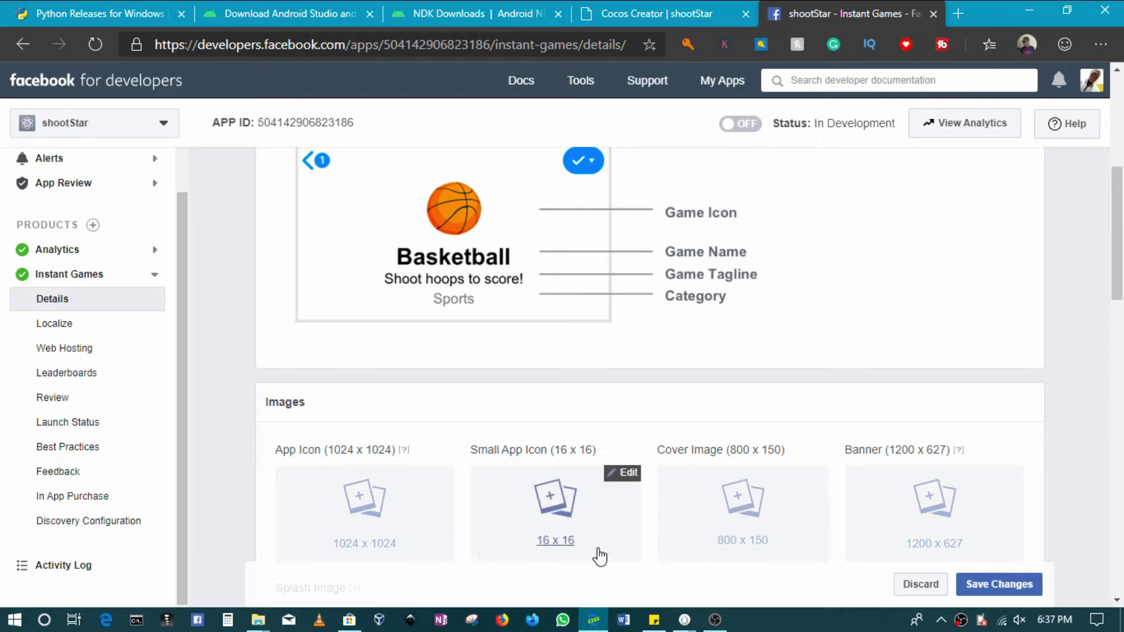
- Close the Cocos Creator Build window and return to the shootStar Web Hosting page
click(684, 620)
click(773, 544)
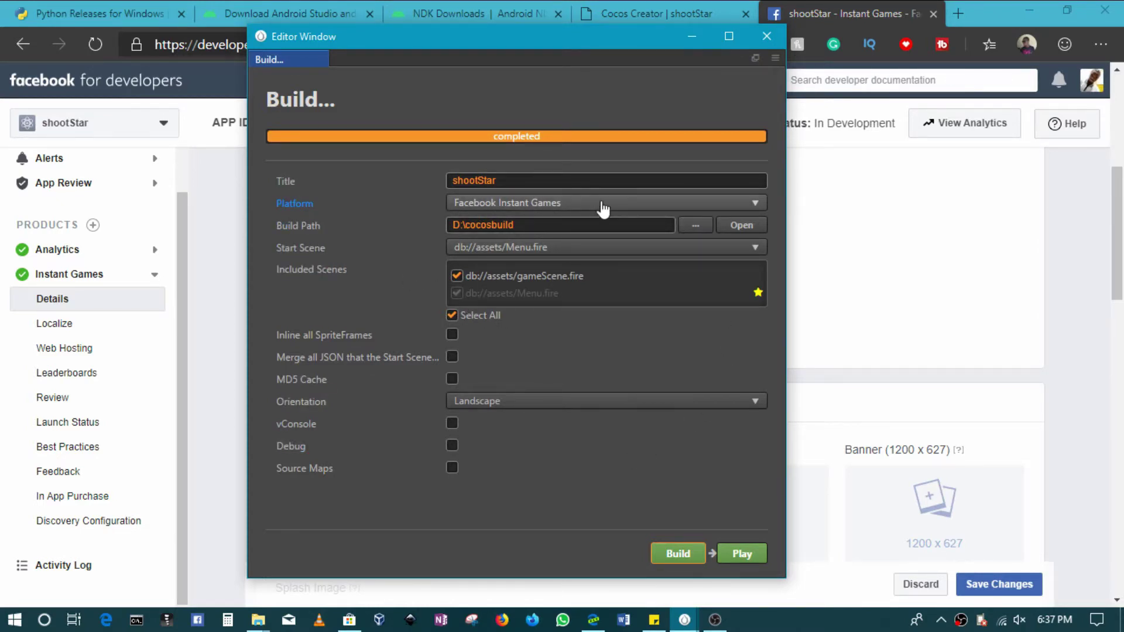
click(765, 41)
right_click(960, 620)
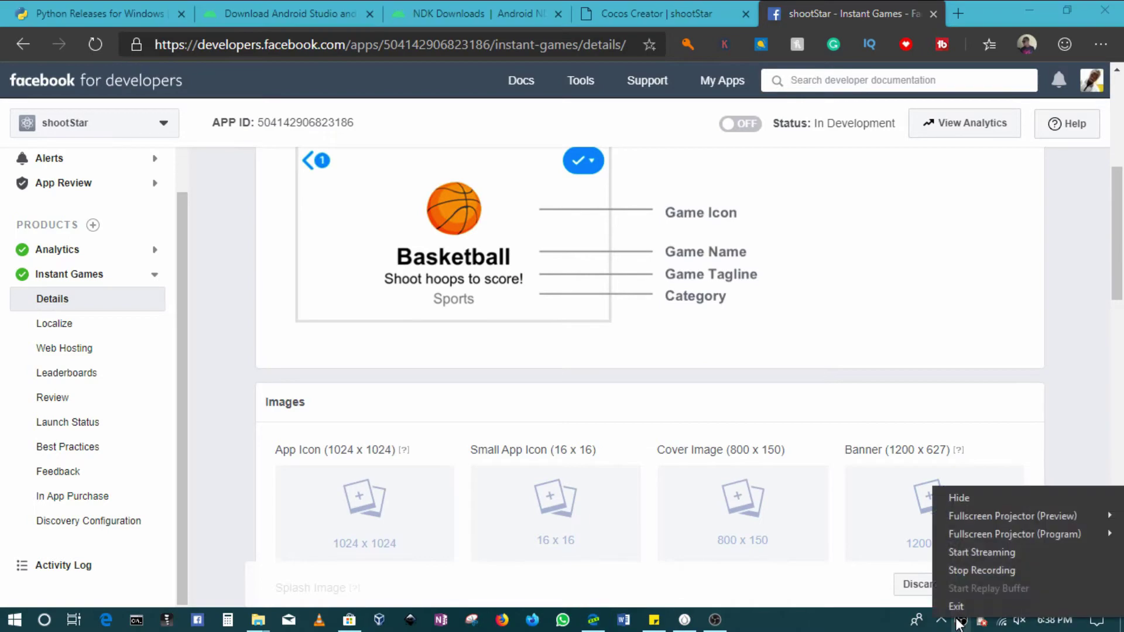
click(981, 570)
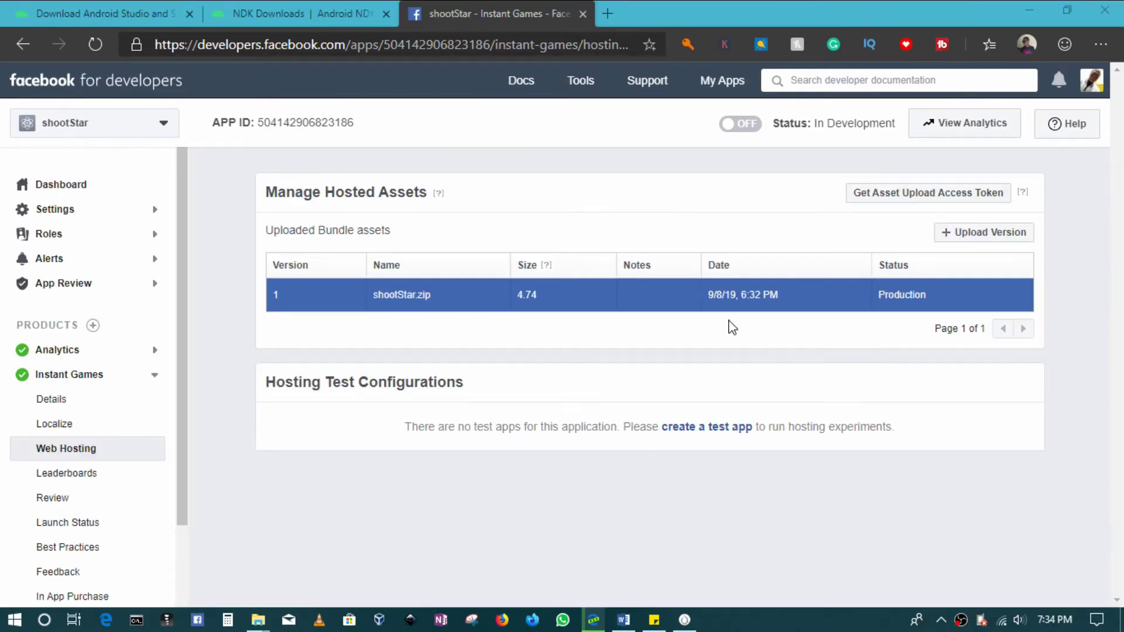
click(63, 185)
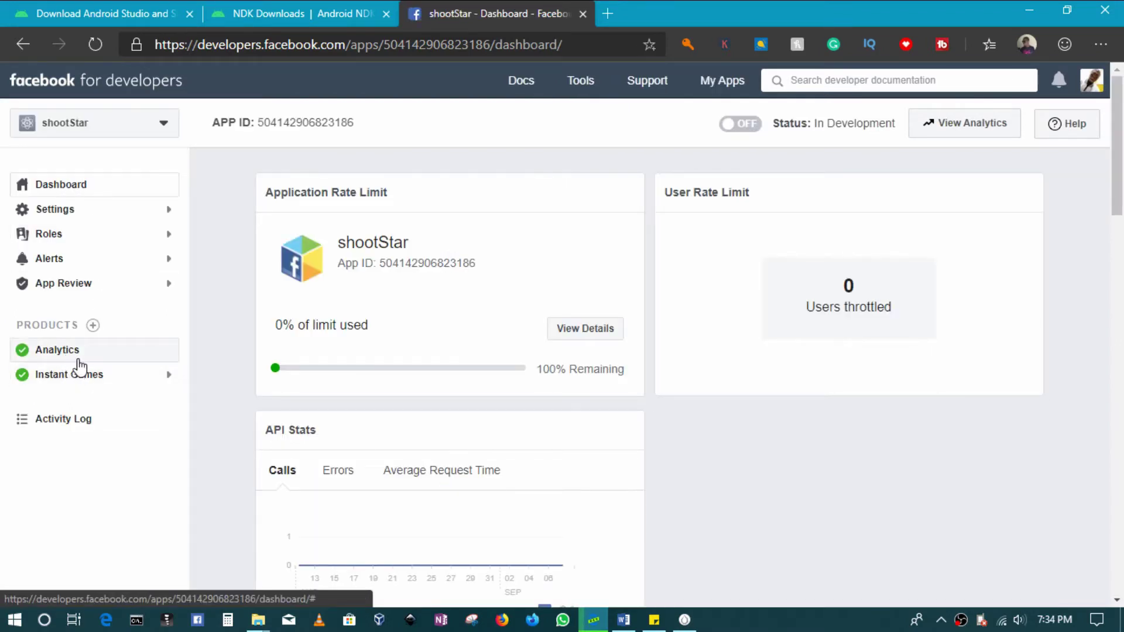
click(75, 356)
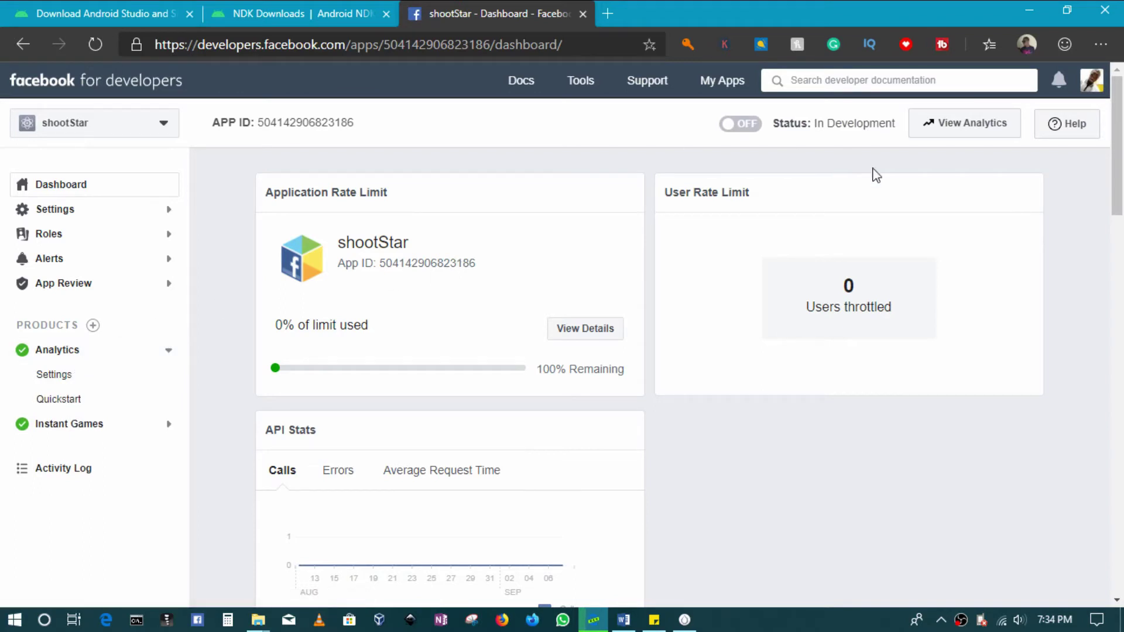
drag(1116, 146, 1117, 99)
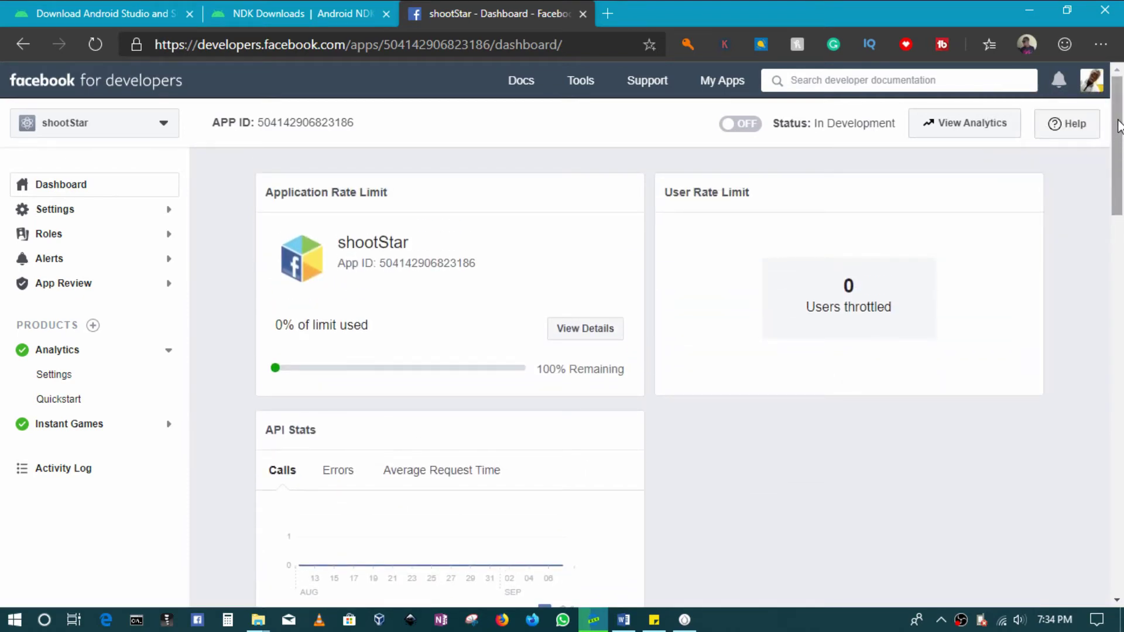
drag(1118, 126, 1115, 297)
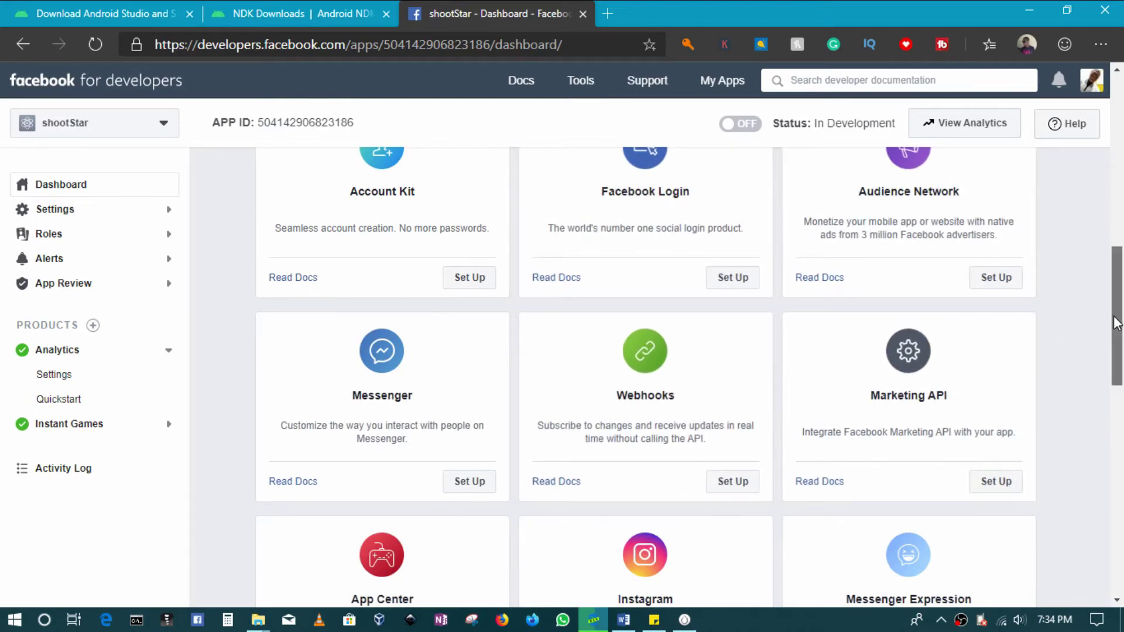
drag(1117, 322, 1119, 277)
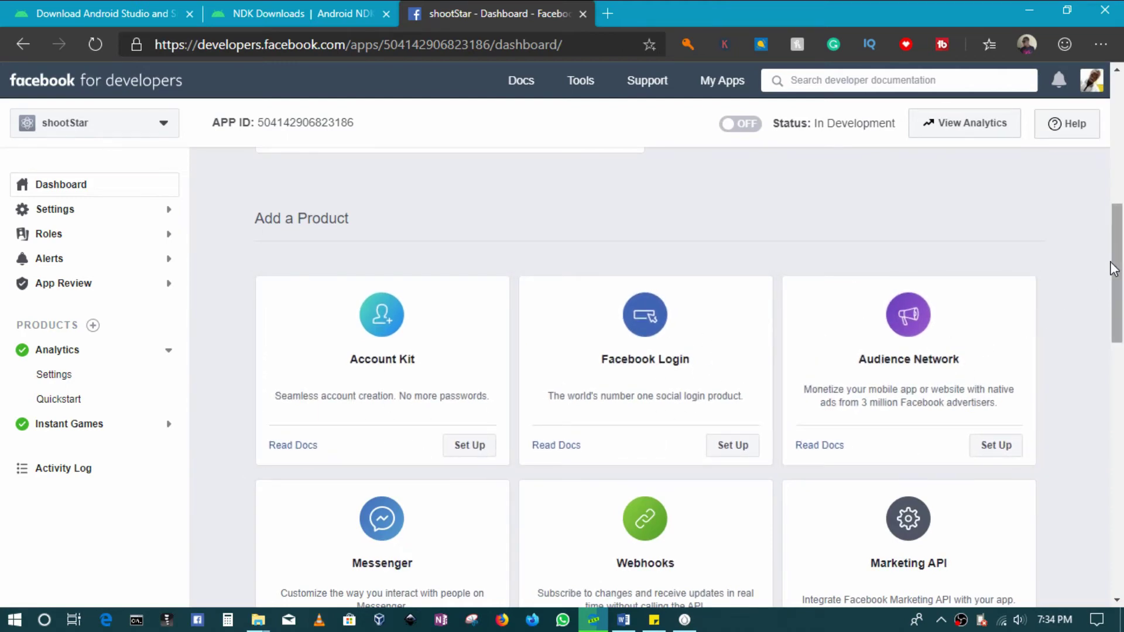
scroll(861, 405, down, 3)
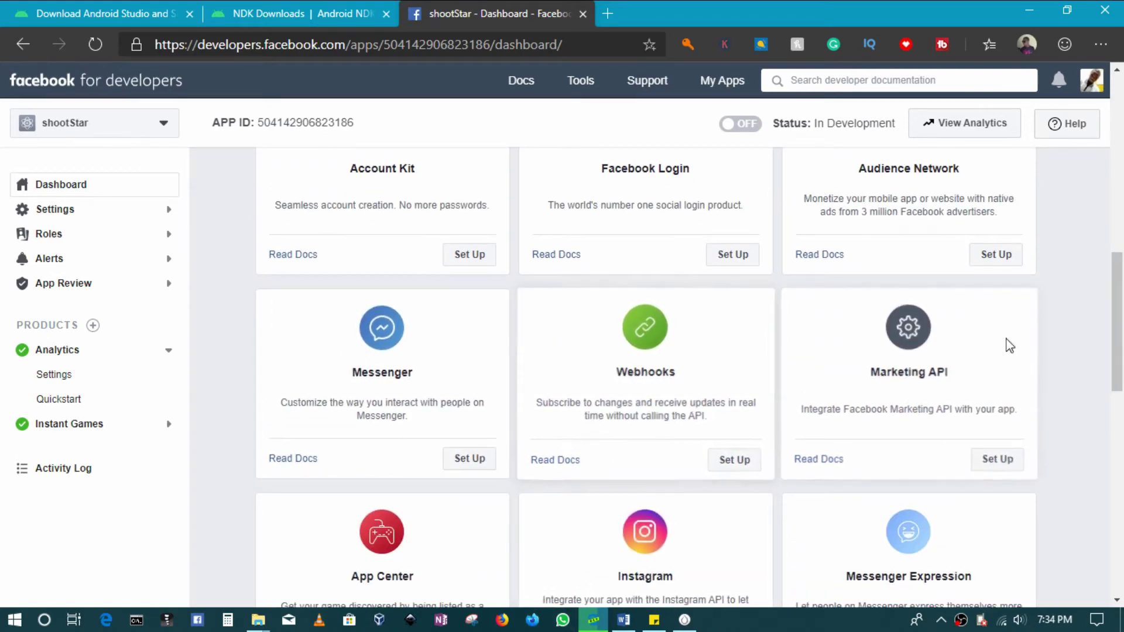
drag(1118, 304, 1105, 383)
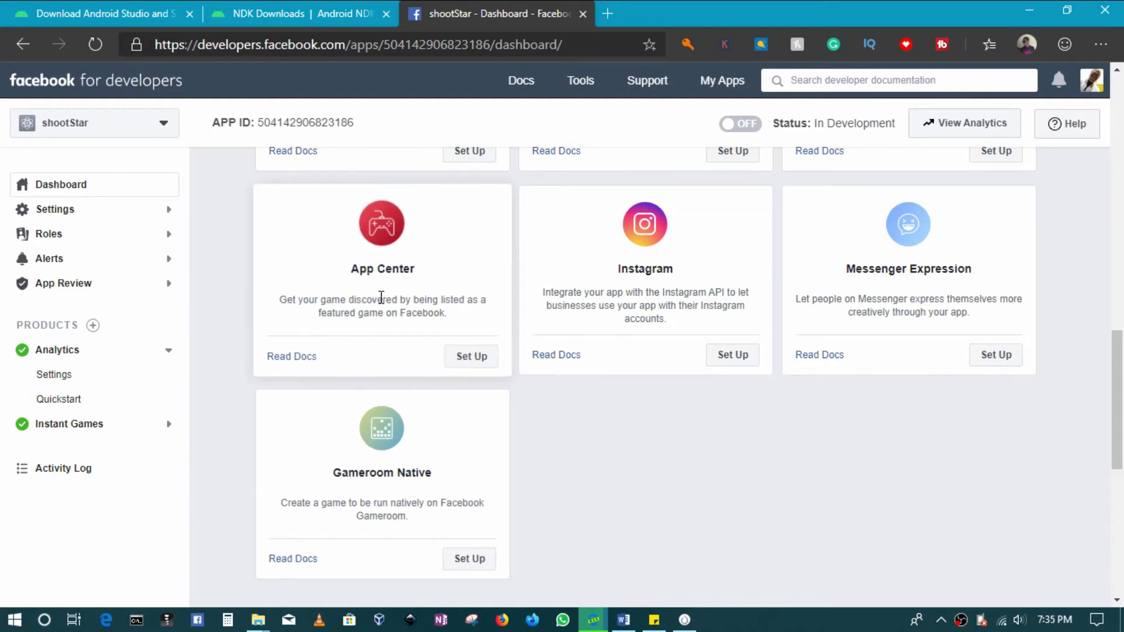
click(91, 427)
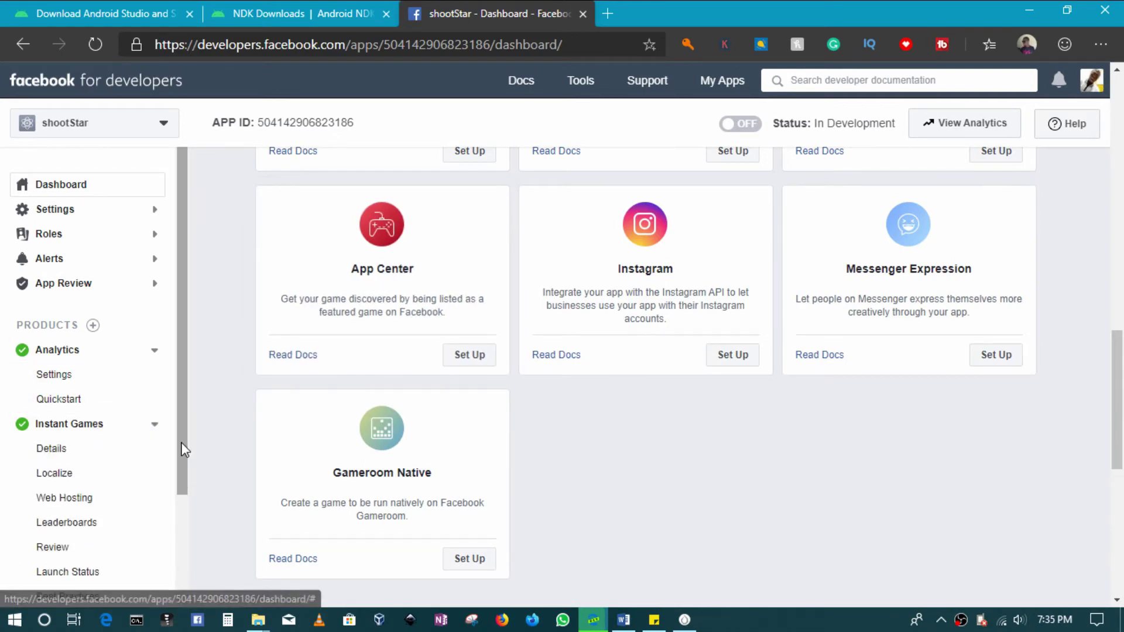
drag(181, 446, 175, 520)
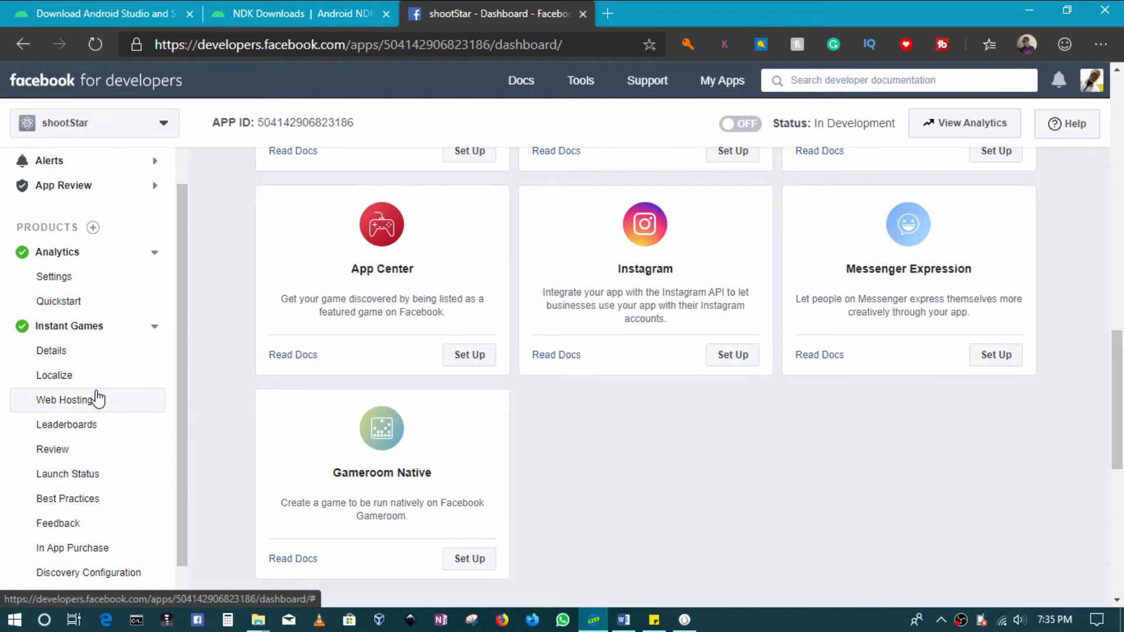
click(114, 400)
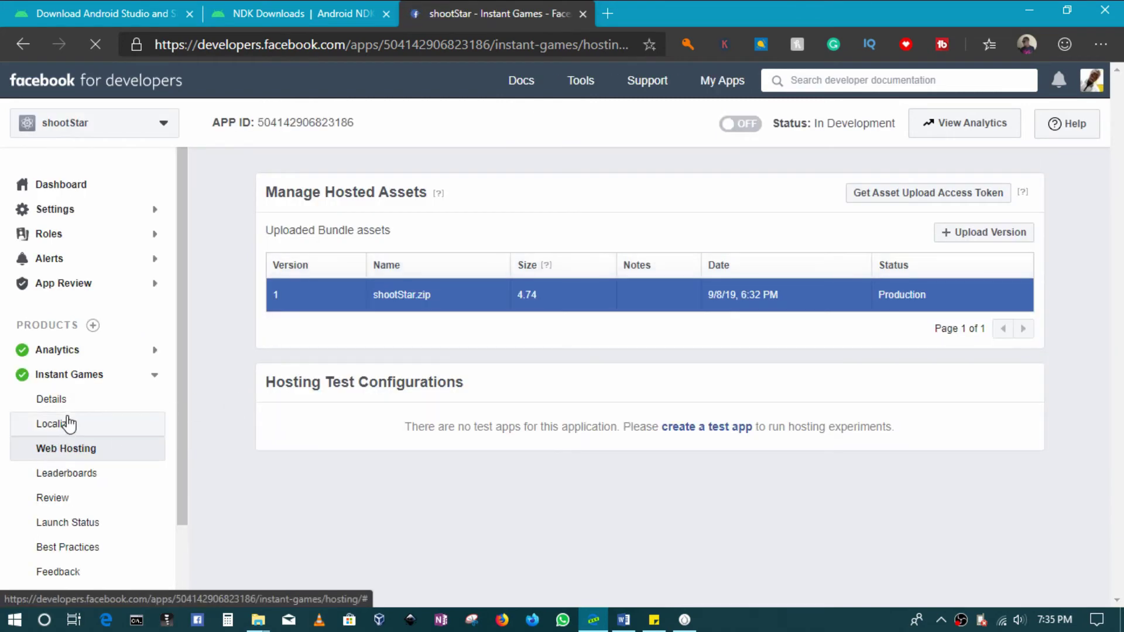
- Open the Instant Games Details page and select the full Shareable Link URL
click(85, 411)
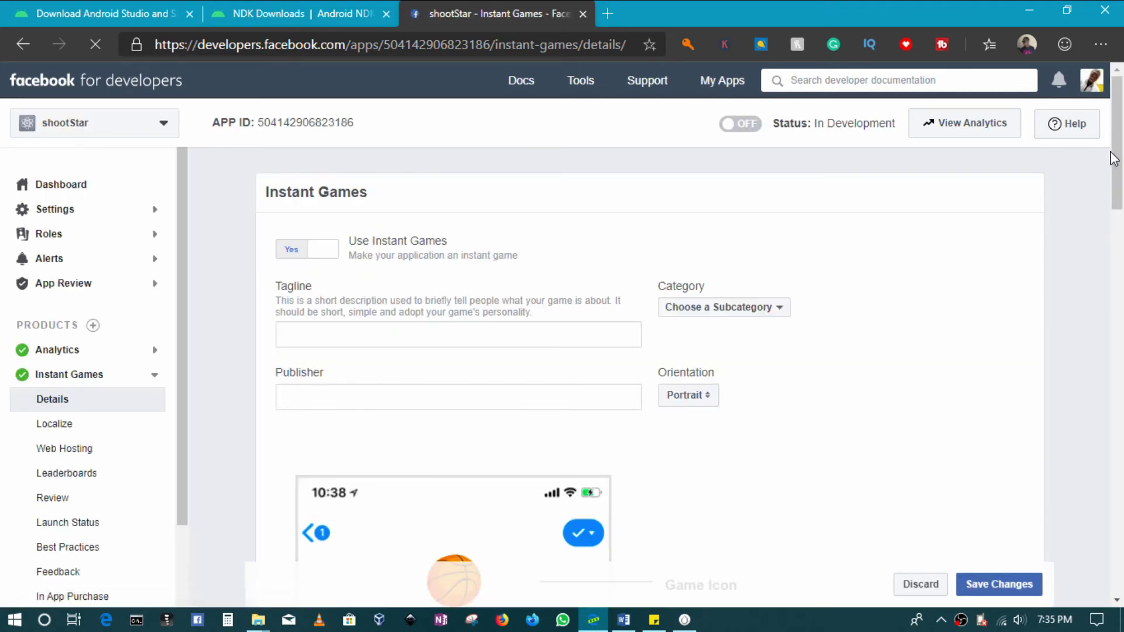
drag(1112, 158, 1097, 553)
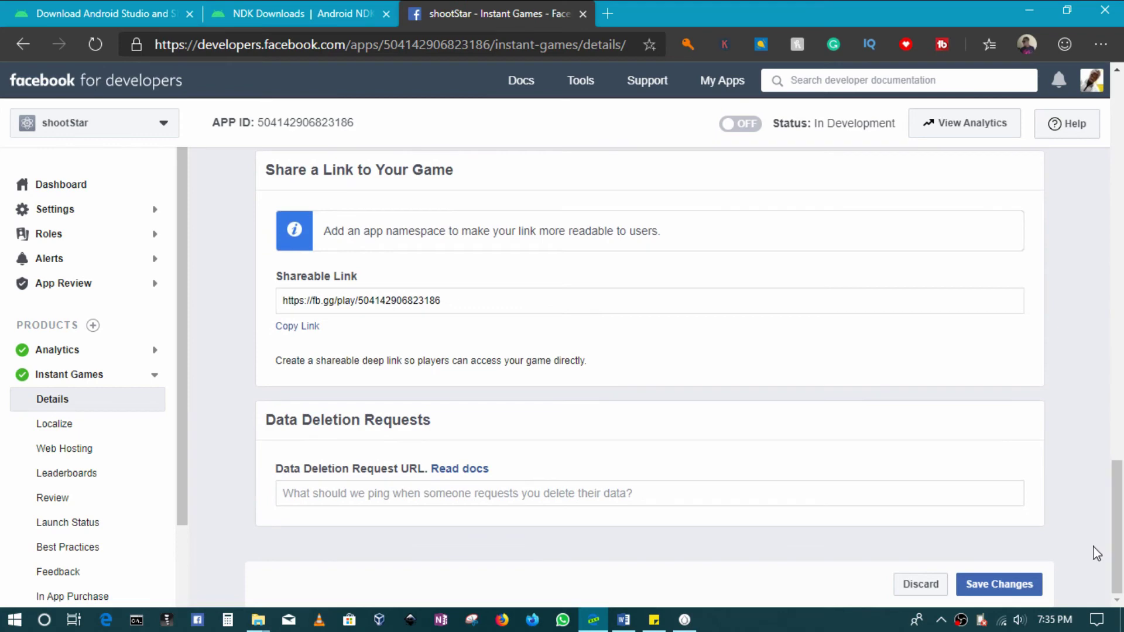
drag(447, 300, 193, 304)
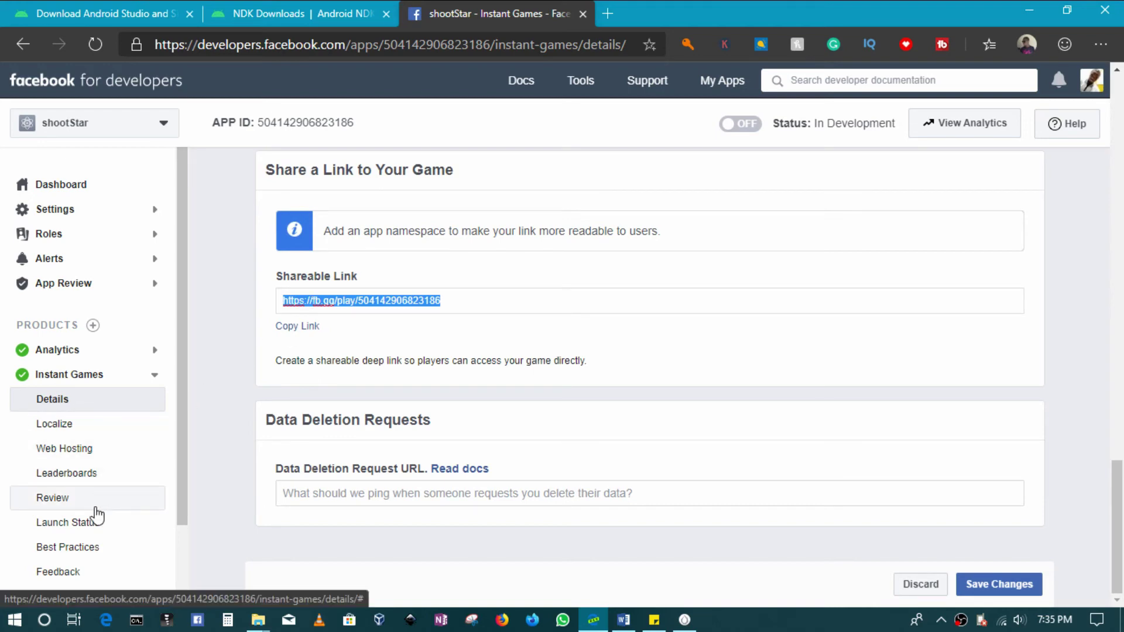
- Scroll back up and switch to the Instant Games Review page
drag(1118, 491, 1119, 282)
drag(1119, 234, 1119, 262)
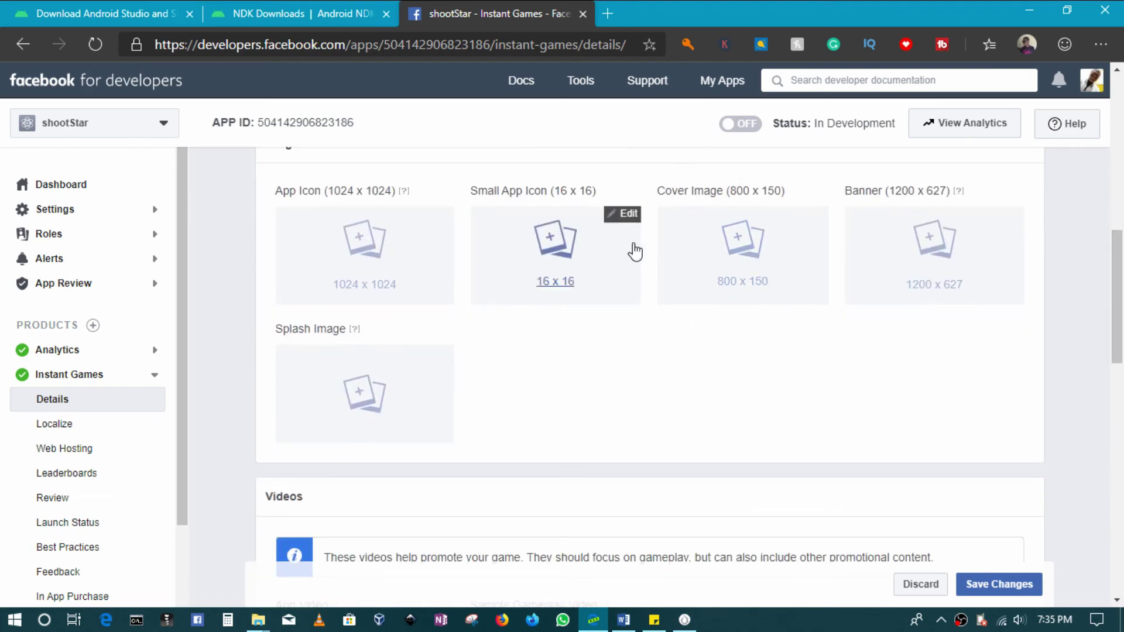
drag(1119, 302, 600, 538)
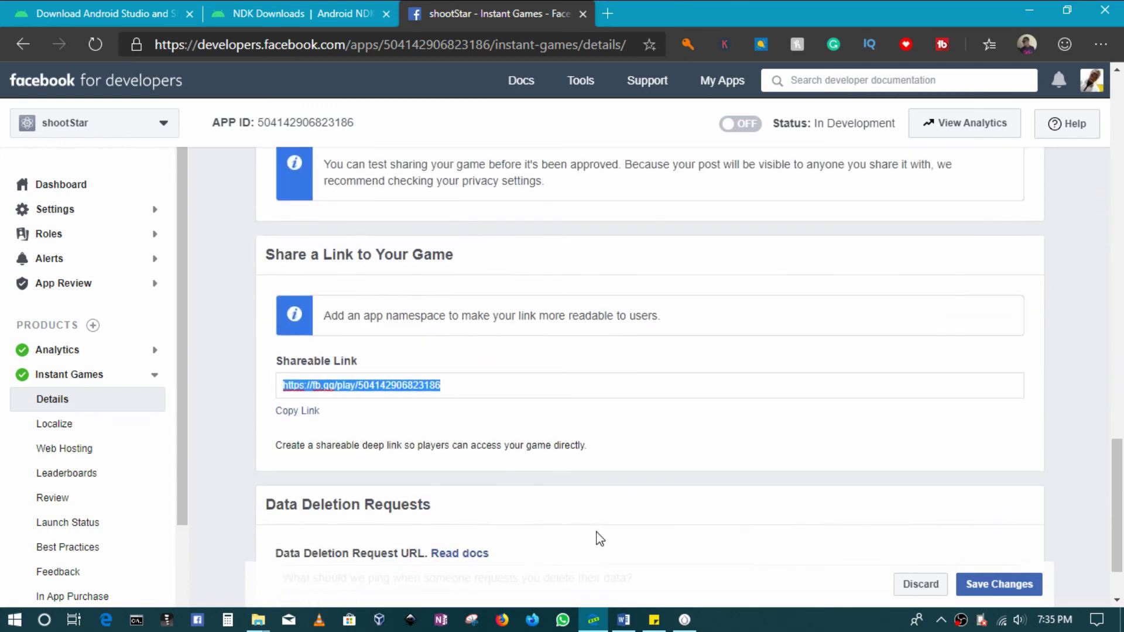
click(117, 498)
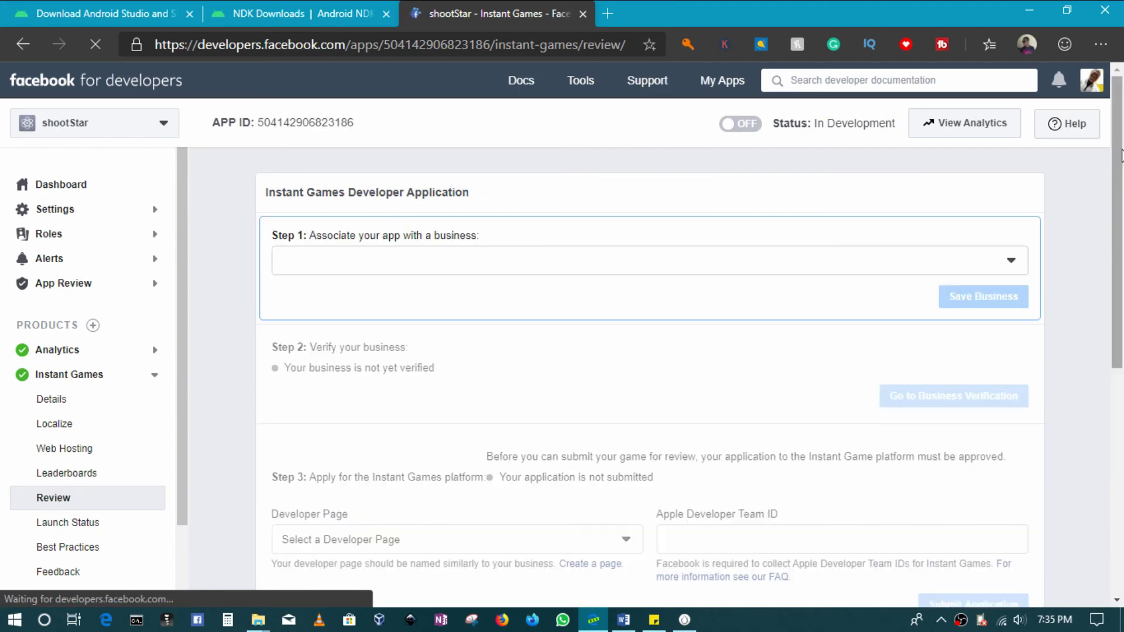
drag(1122, 155, 1119, 372)
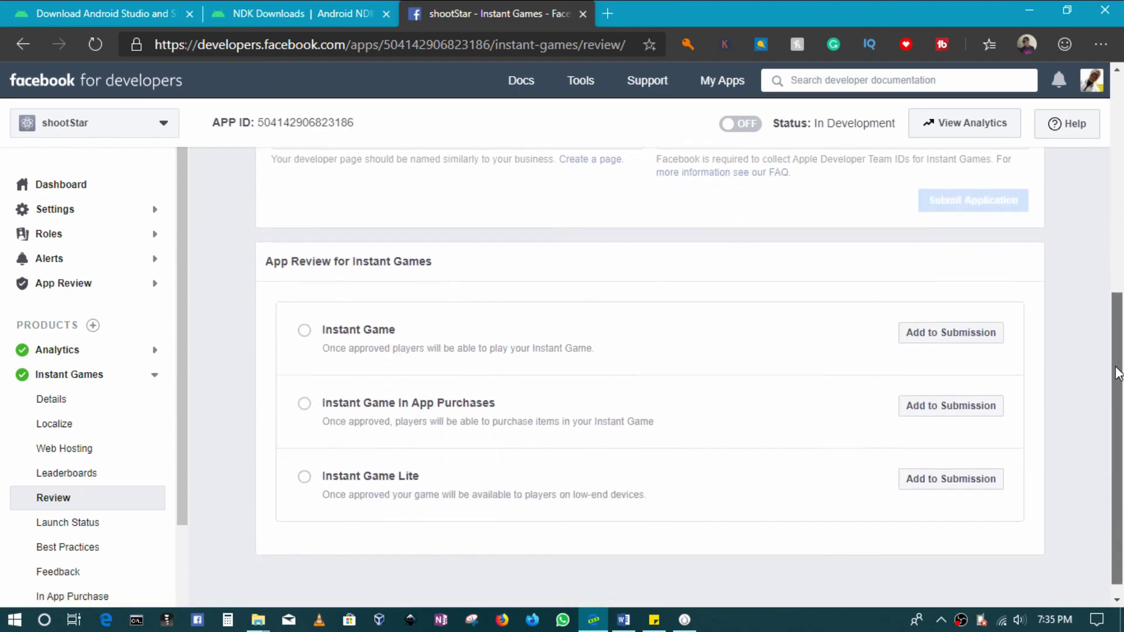